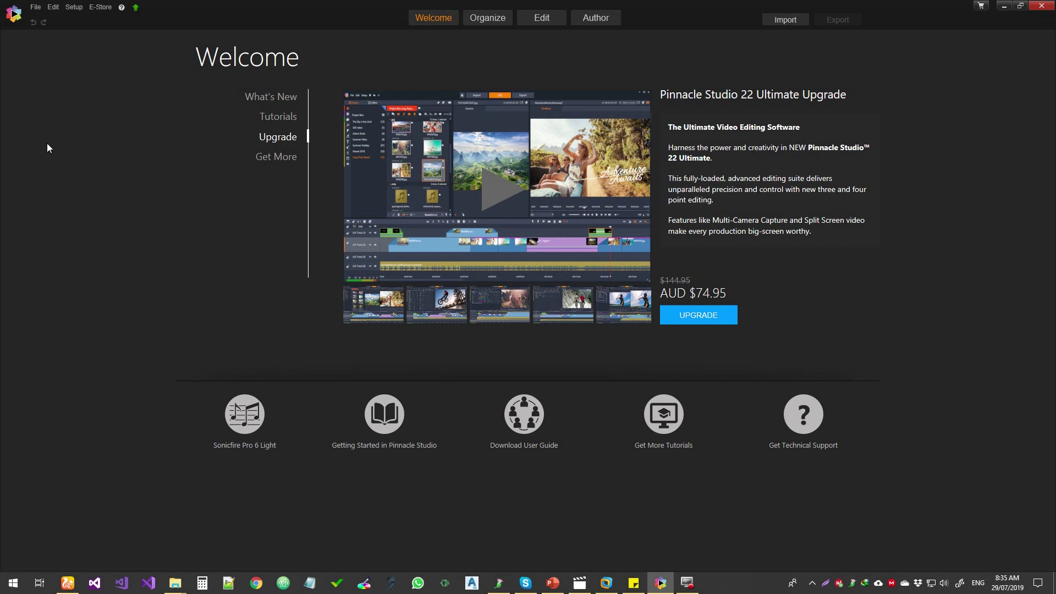
- Create a new, empty movie project
left_click(36, 8)
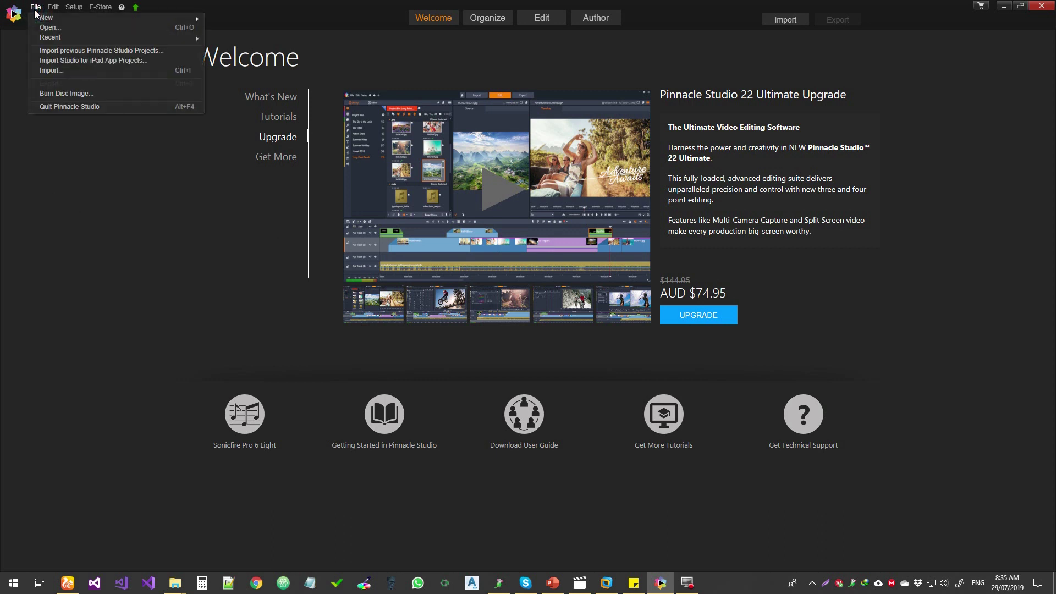
mouse_move(44, 18)
left_click(222, 17)
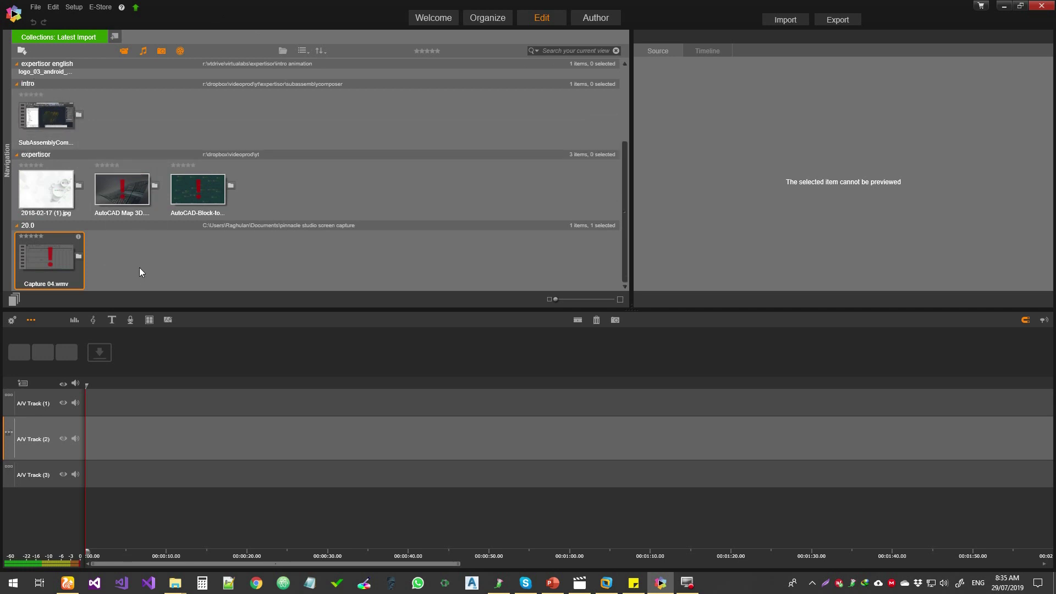
- Remove all the old clips and images from the Latest Import collection so the library is empty
left_click(59, 114)
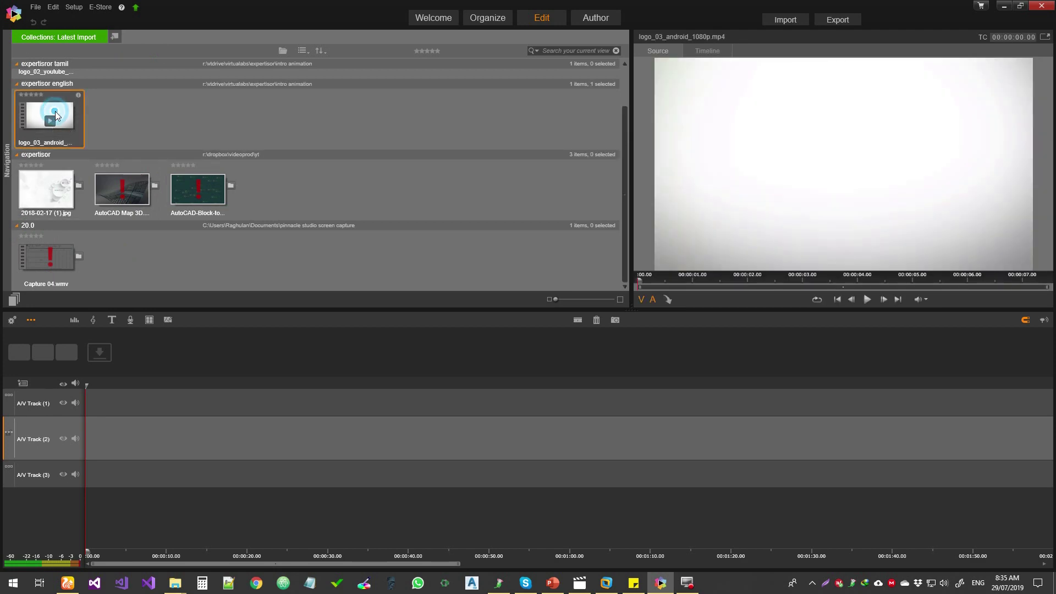
left_click(47, 175)
left_click(36, 107)
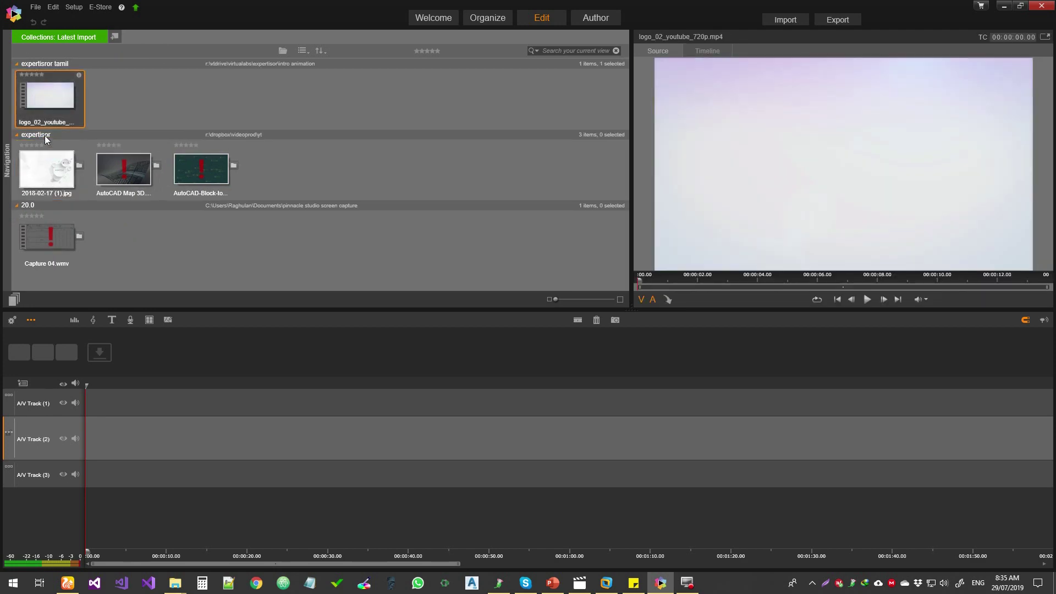
left_click(35, 112)
left_click(62, 102)
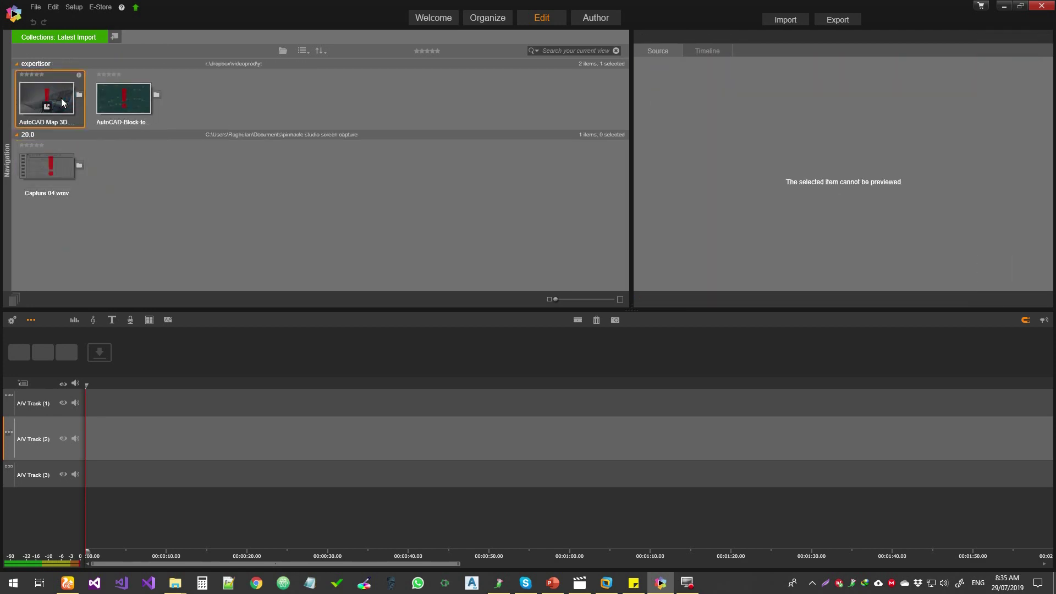
left_click(47, 97)
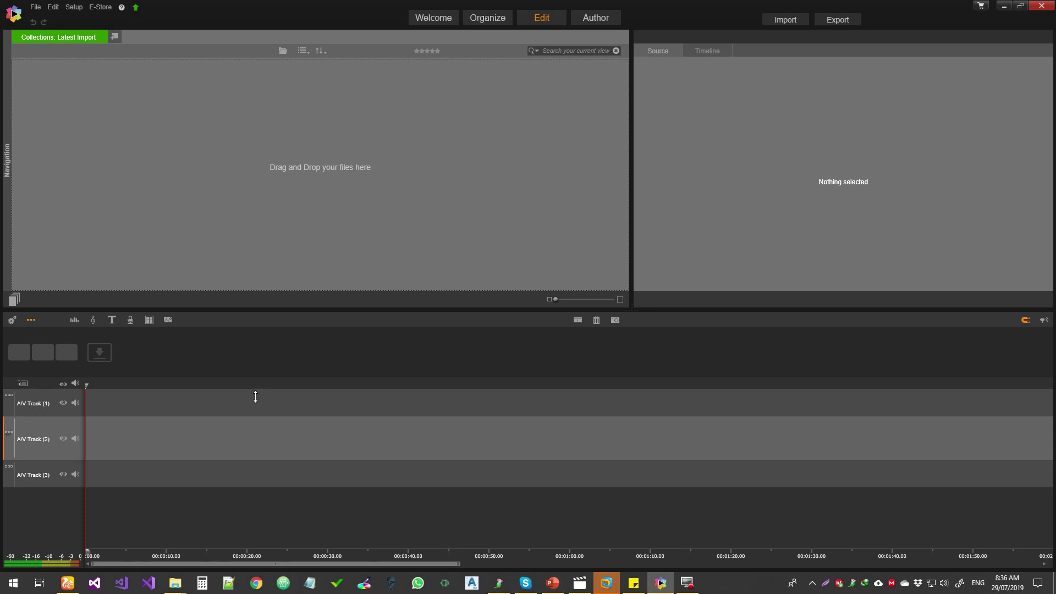
left_click(141, 100)
left_click(869, 115)
- Show the audio mixer beside the timeline tracks and lower the volume of A/V Track (1) to -1
left_click(74, 319)
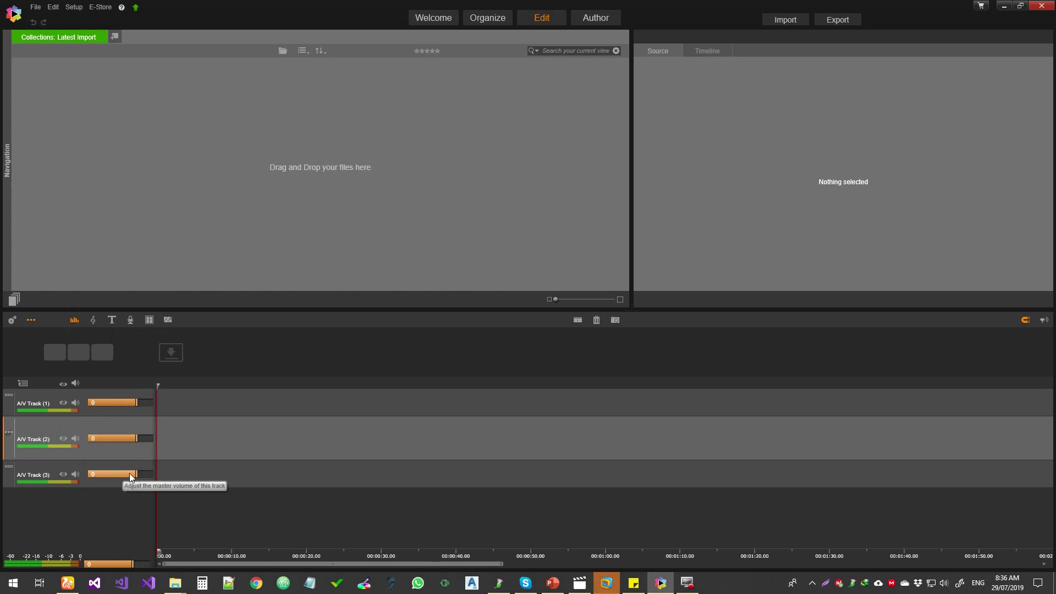
left_click(134, 402)
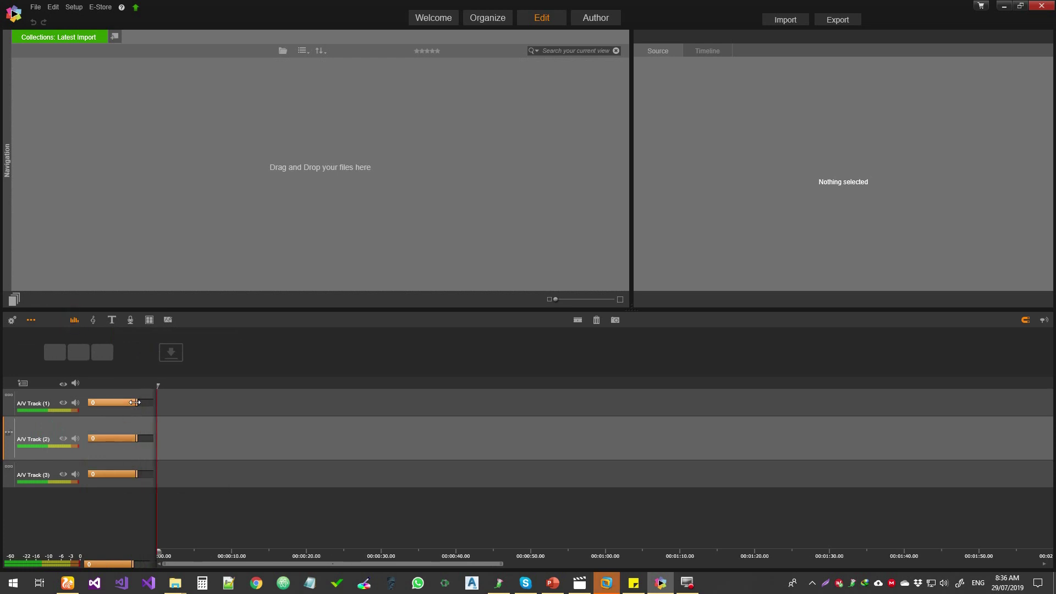
left_click_drag(134, 402, 132, 403)
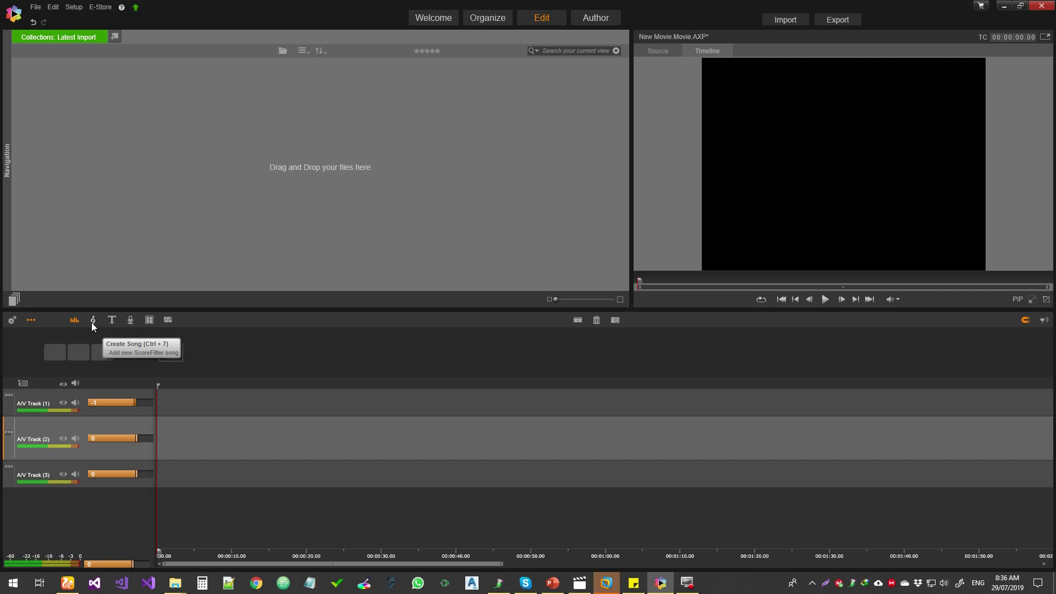
- Browse the ScoreFitter song categories, including World, Classical and Ambient, and close the song creator without adding music
left_click(93, 324)
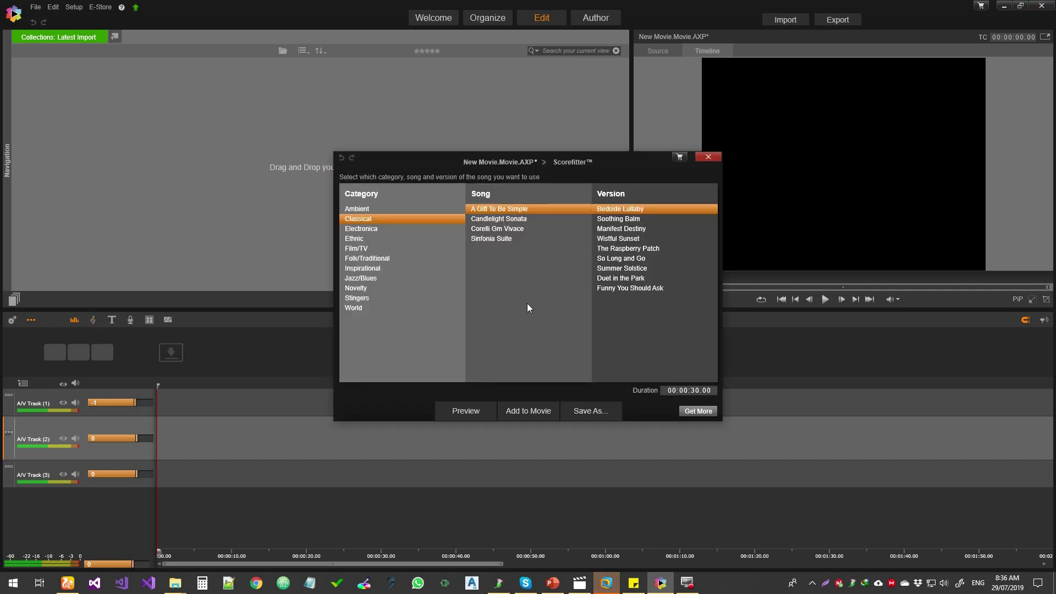
left_click(375, 268)
left_click(370, 298)
left_click(378, 270)
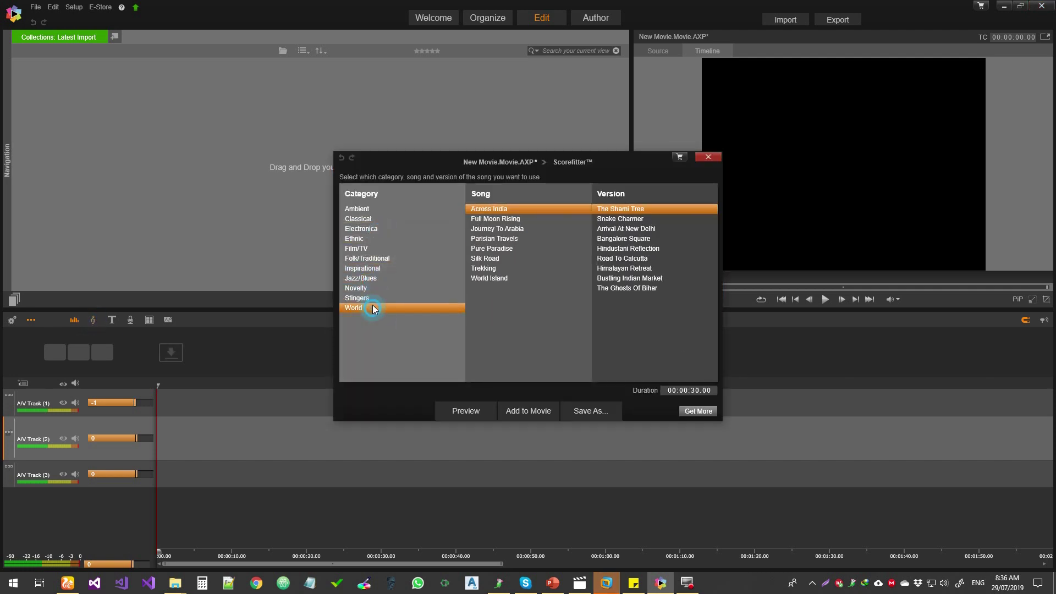
left_click(385, 218)
left_click(391, 210)
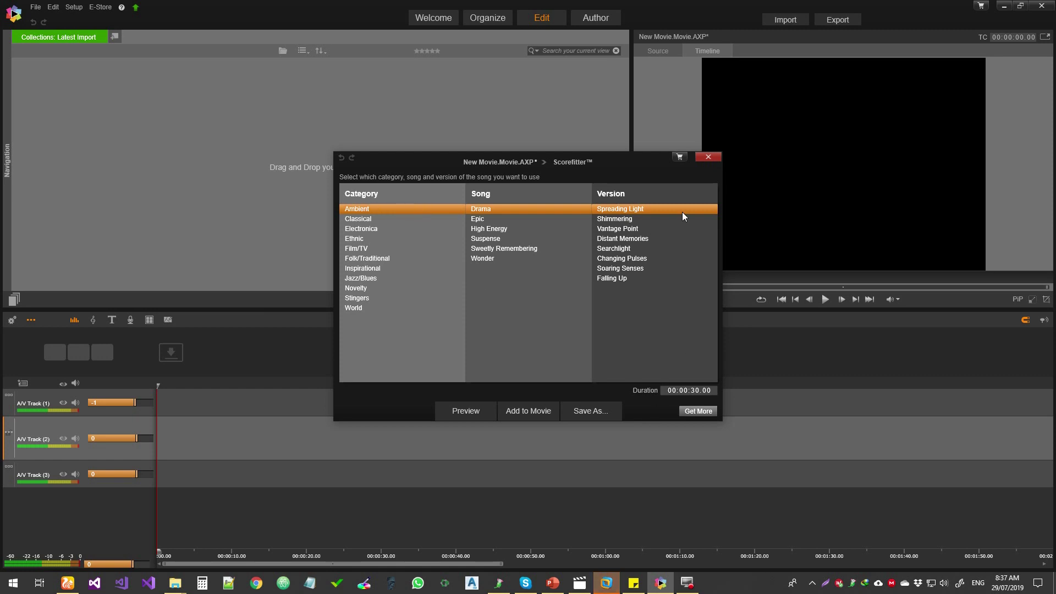
left_click(710, 158)
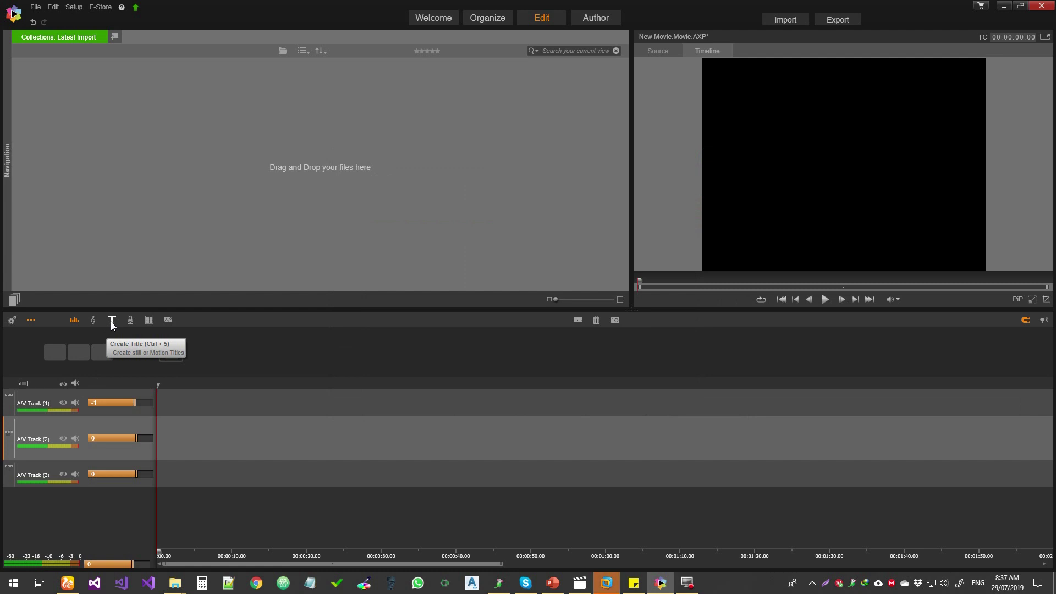
- Add a default "Your Text Here" title to A/V Track (2) and delete it from the timeline
left_click(112, 321)
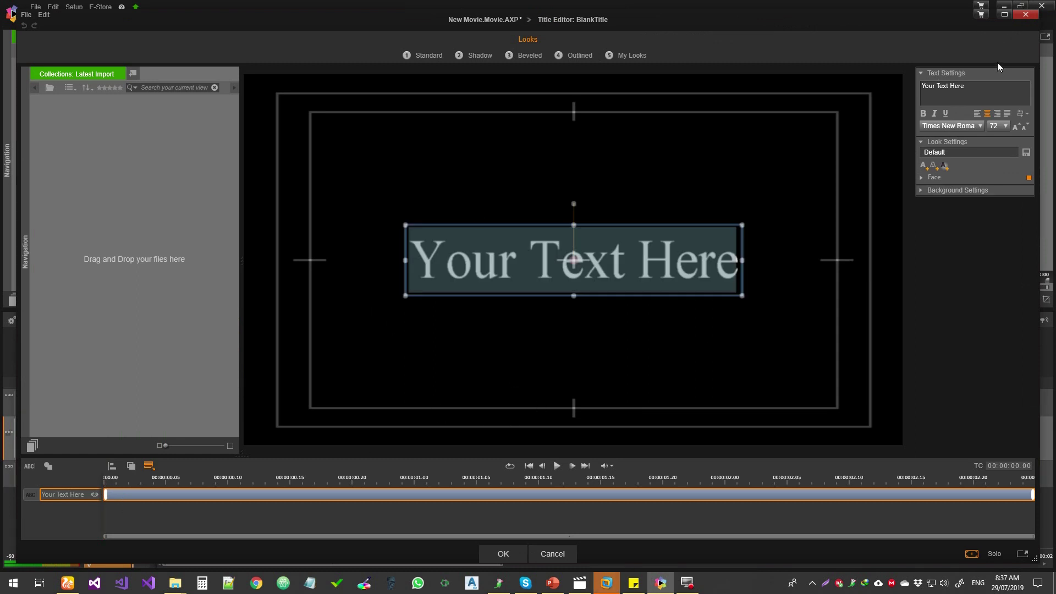
left_click(1026, 16)
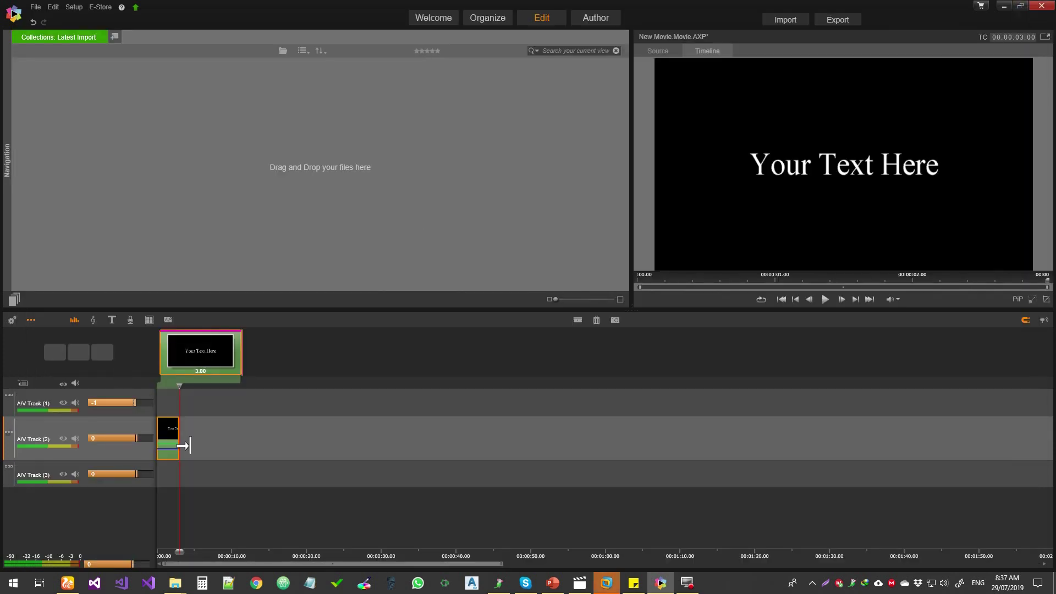
left_click(168, 437)
key("Delete")
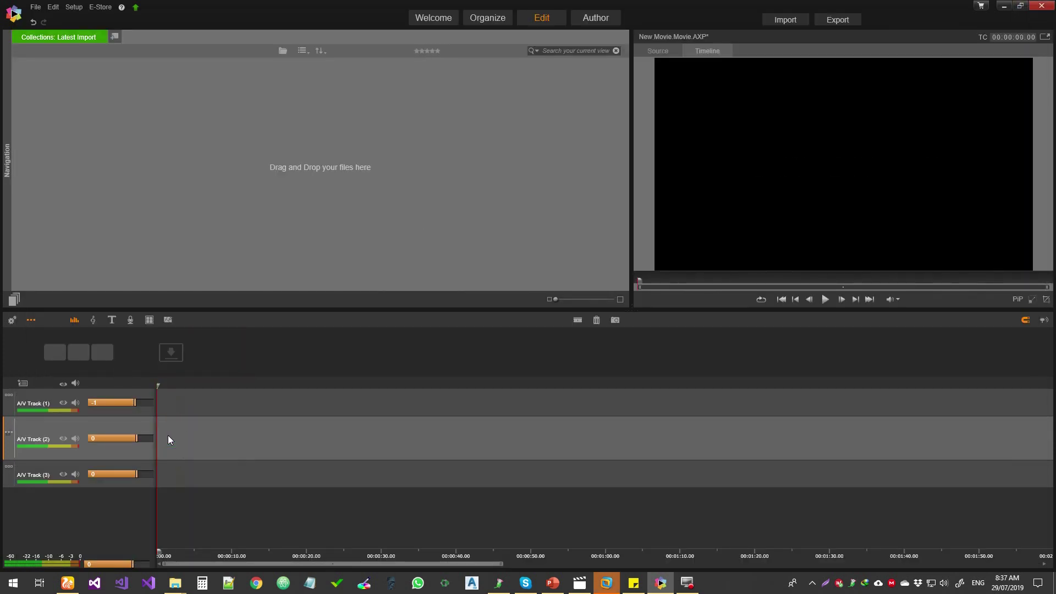
- Add a voice-over track with the Voice Over tool, toggle its Mute all audio option, and close the tool
left_click(130, 324)
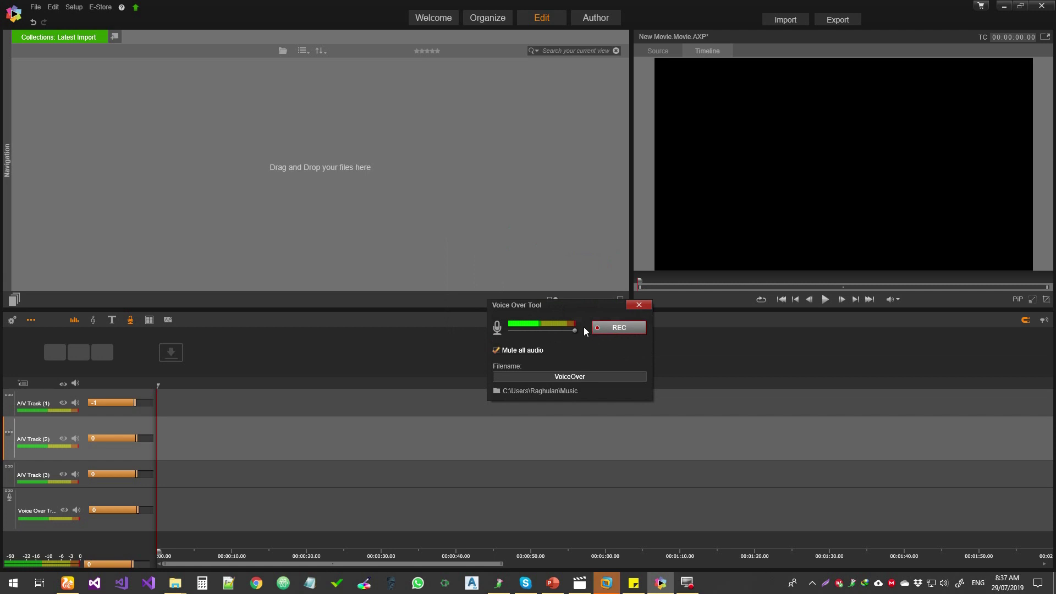
left_click(496, 351)
left_click(649, 305)
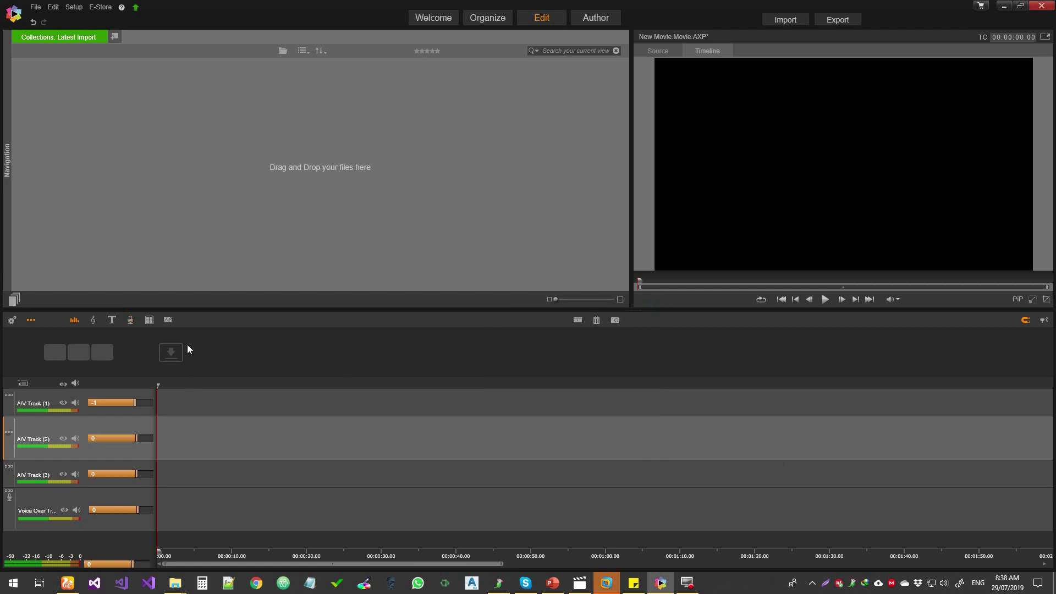
- Examine the Multi-Camera Import window with its camera and audio slots, and close it without importing
left_click(149, 320)
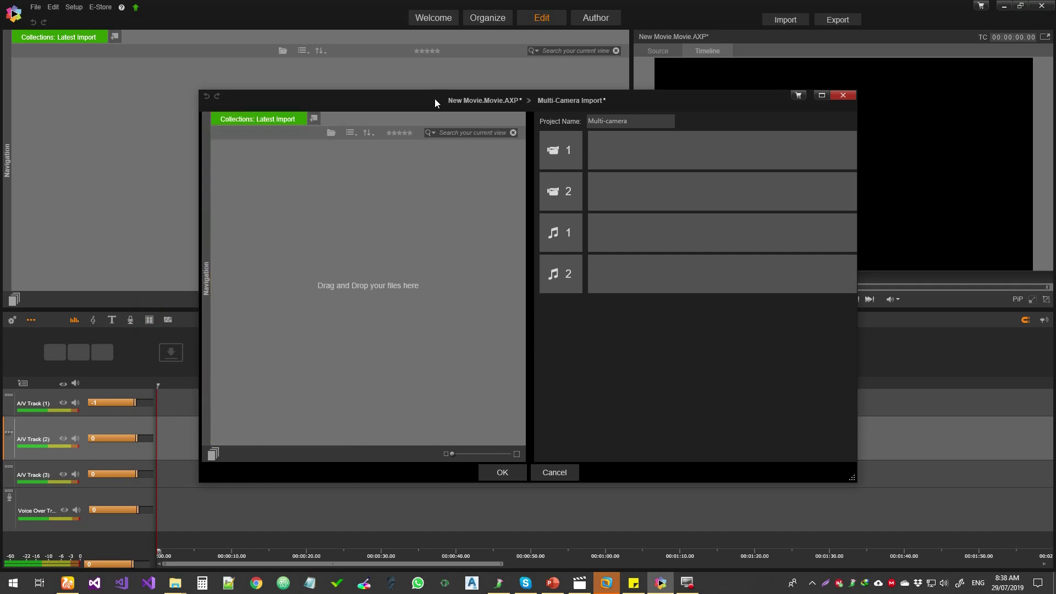
left_click_drag(434, 100, 503, 92)
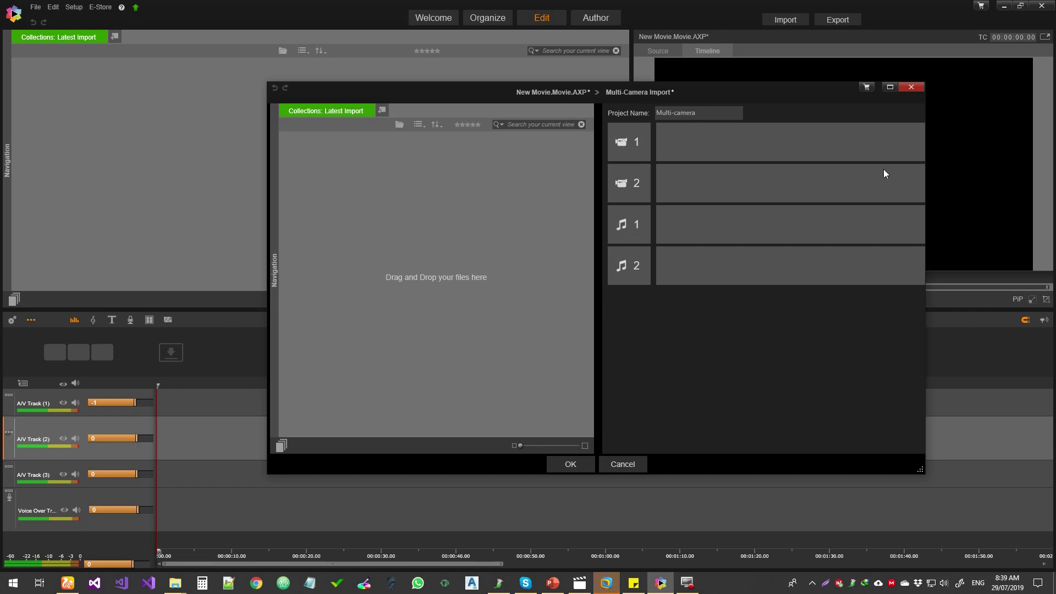
left_click(911, 87)
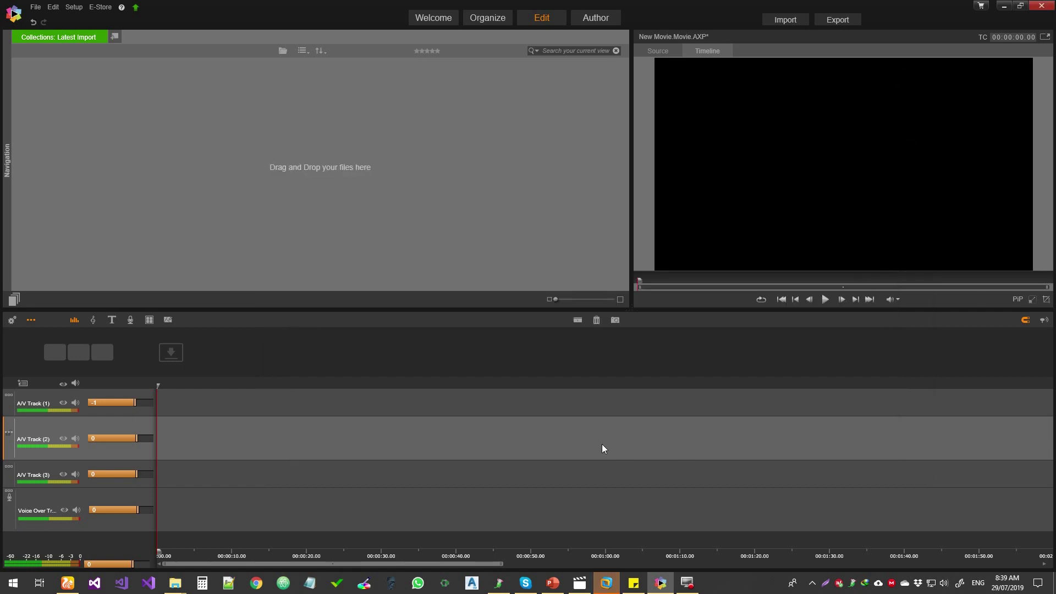
- Create a split-screen template with a diagonal line cutting off the upper-left corner and an ellipse near the upper-right corner
left_click(168, 320)
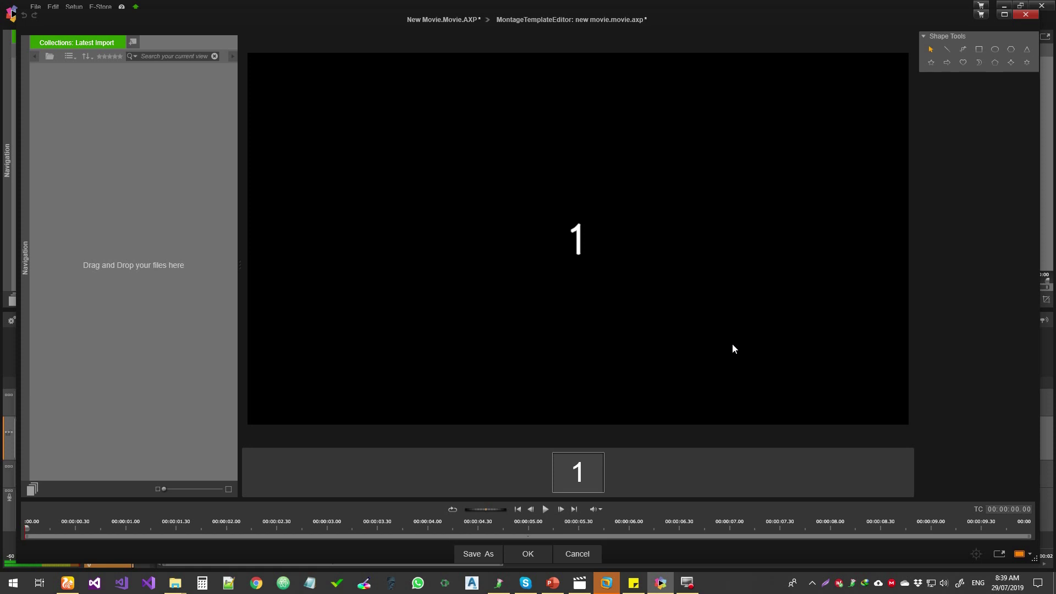
left_click(946, 49)
left_click_drag(605, 55, 186, 290)
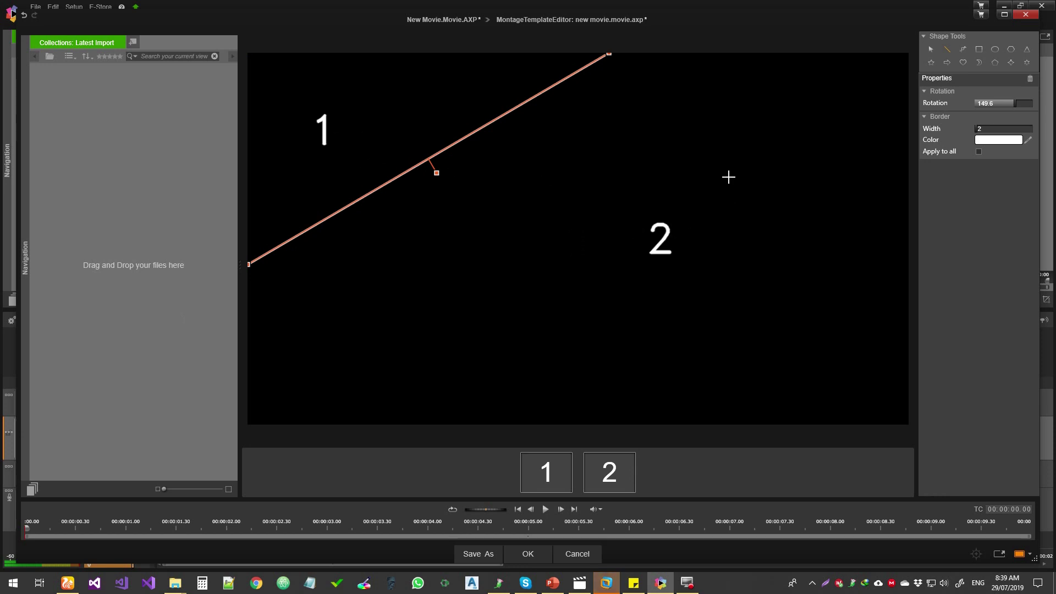
left_click(995, 49)
left_click_drag(803, 73, 892, 150)
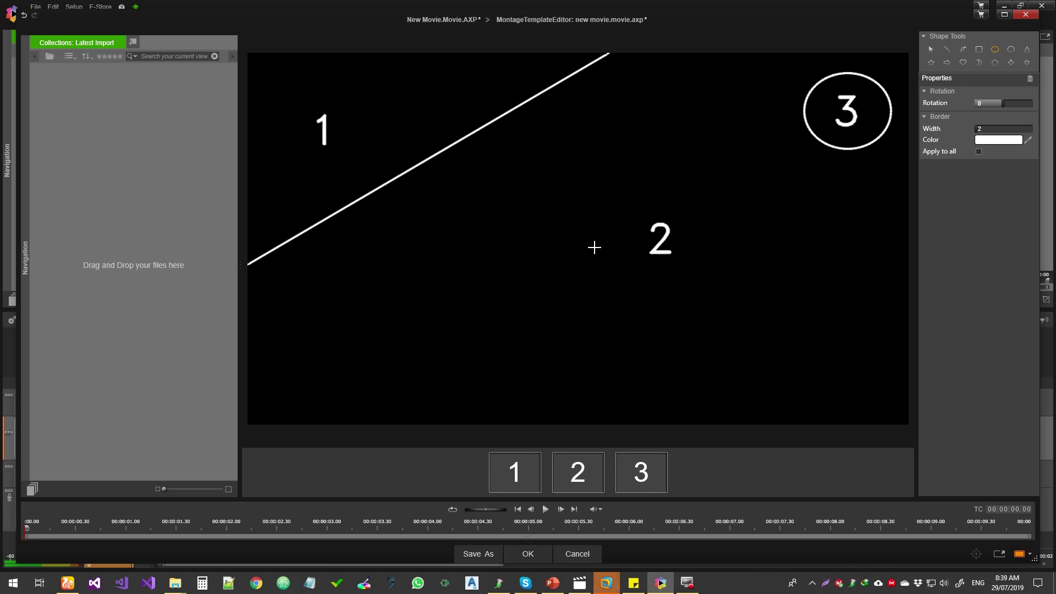
- Close the split-screen template editor, keeping the template, and delete the resulting clip from A/V Track (2)
left_click(1026, 14)
left_click(561, 312)
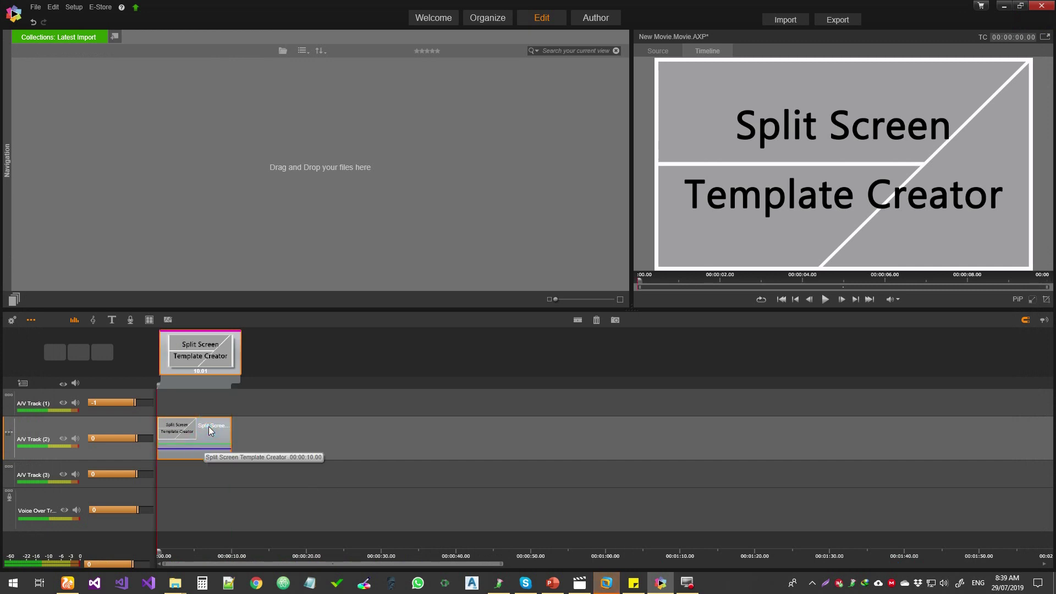
key("Delete")
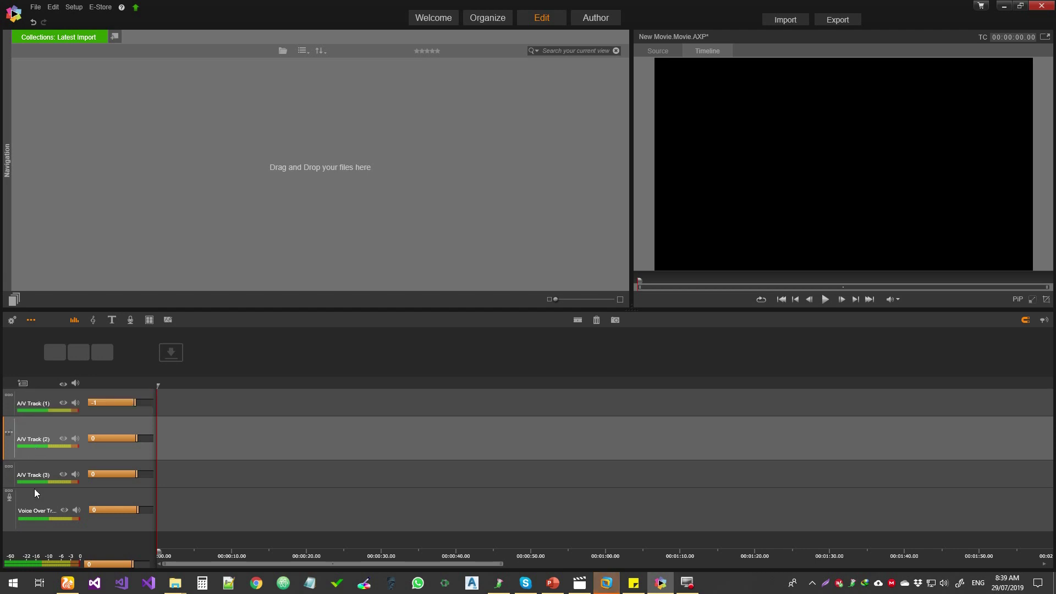
- Toggle video visibility and audio for all tracks and for A/V Track (1) alone, and set that track's volume to 0
left_click(63, 384)
left_click(64, 384)
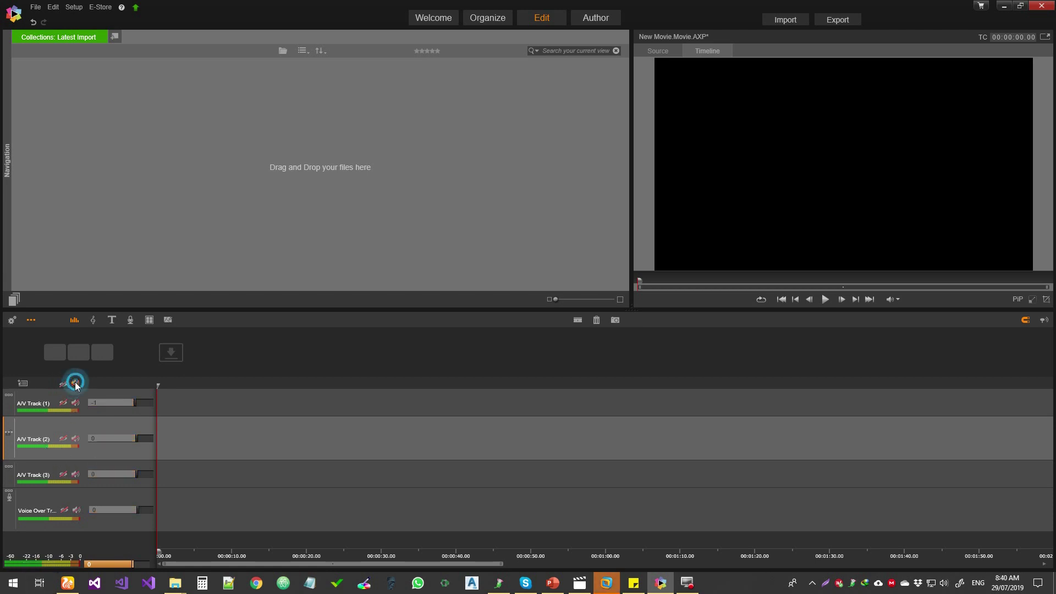
left_click(64, 403)
left_click(75, 403)
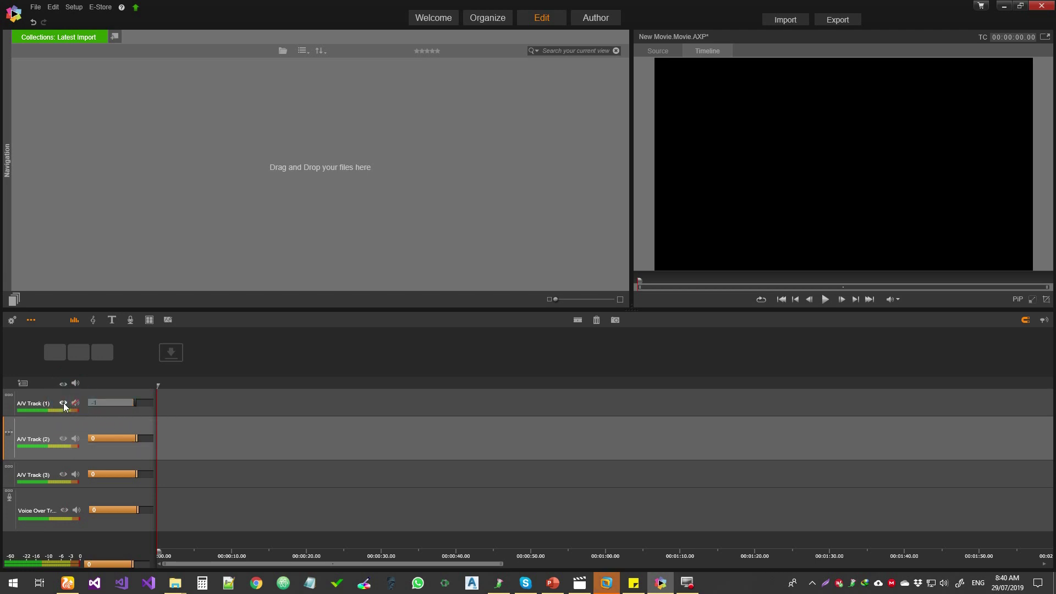
left_click(75, 403)
left_click(134, 403)
- Stretch and compress the timeline scale, and place the playhead at about 38 seconds
left_click_drag(313, 556, 211, 559)
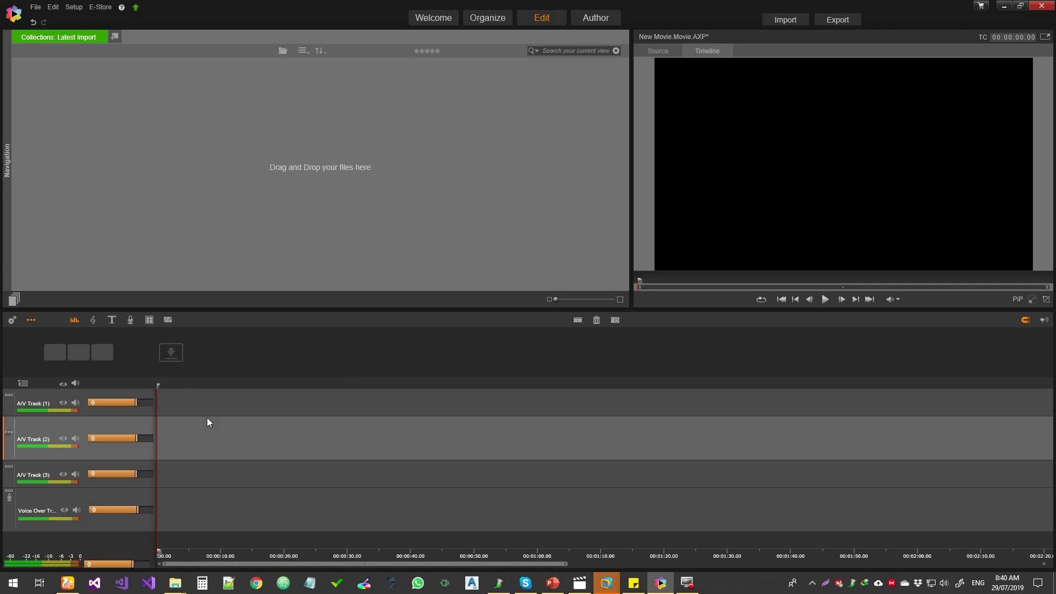
left_click_drag(219, 553, 377, 551)
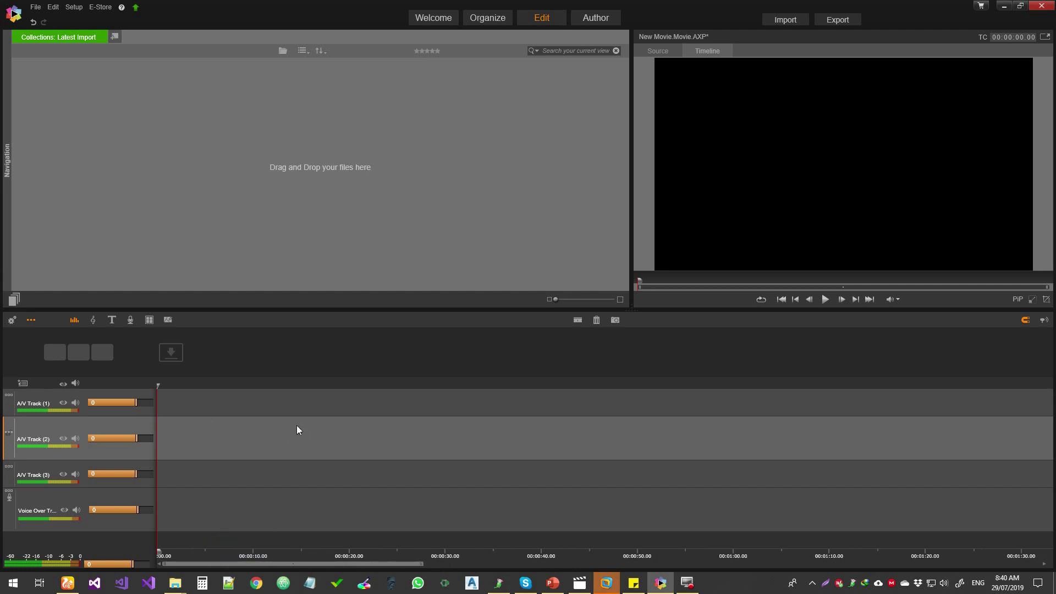
left_click_drag(391, 549, 237, 557)
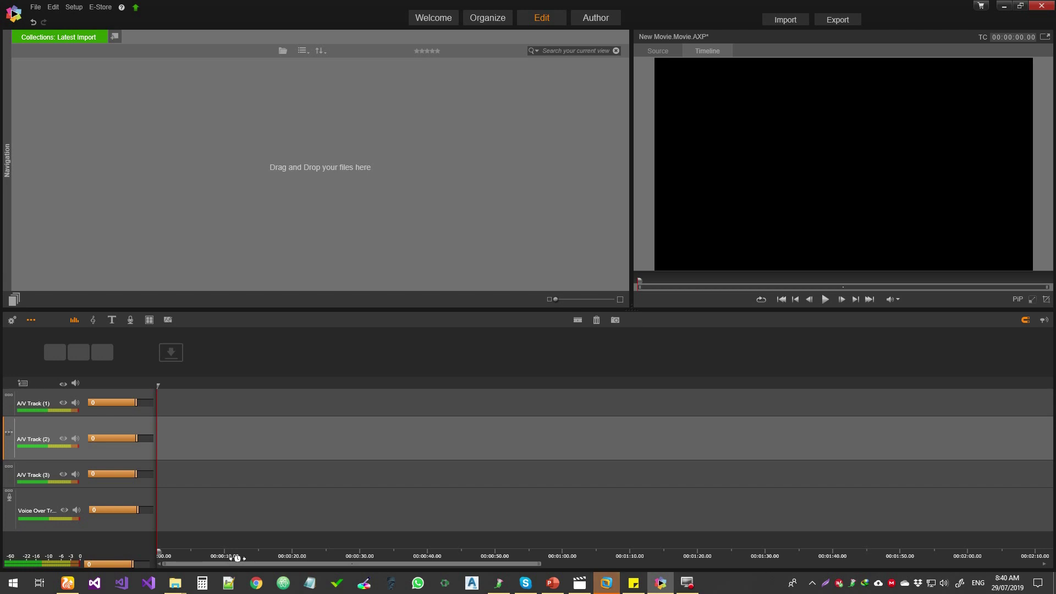
left_click_drag(419, 561, 291, 452)
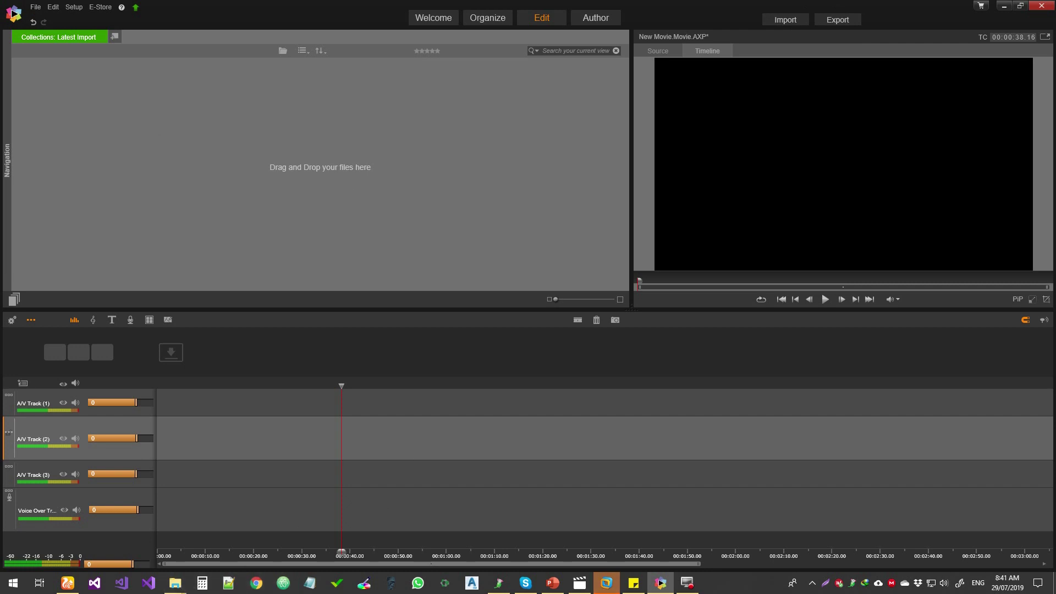
- Import SubAssemblyComposer-Intro.wmv from File Explorer into the Latest Import collection
mouse_move(160, 575)
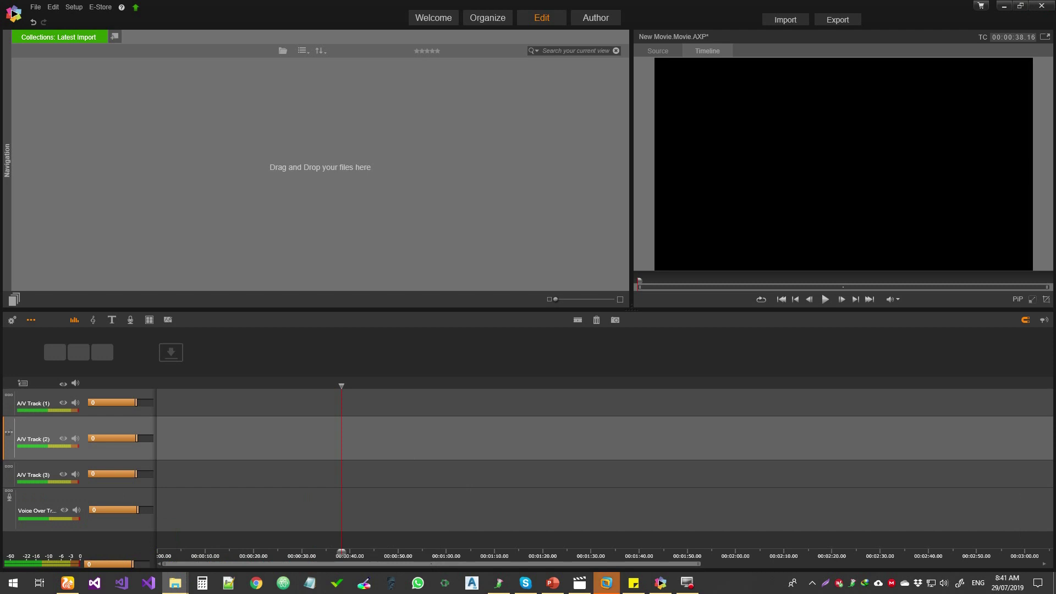
left_click_drag(0, 170, 204, 167)
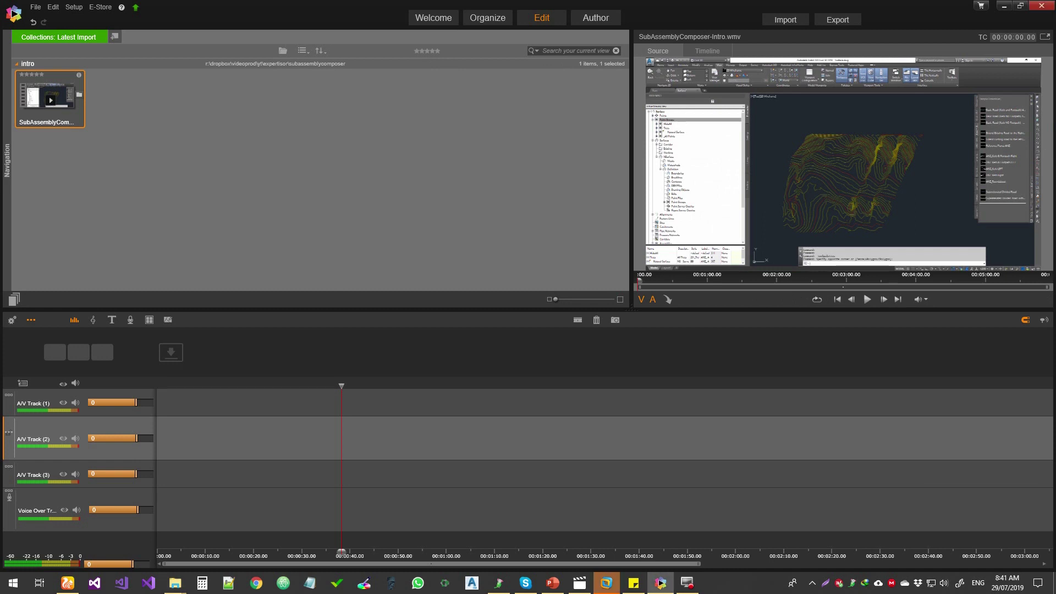
- Import logo_03_android_1080p.mp4 from File Explorer into the Latest Import collection
key("super+e")
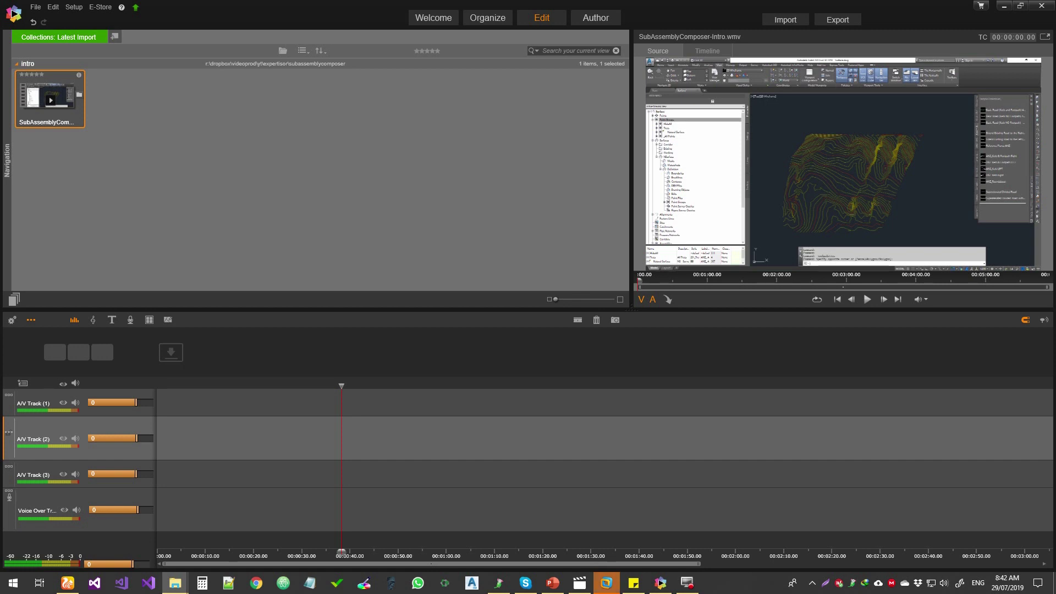
left_click_drag(0, 227, 88, 227)
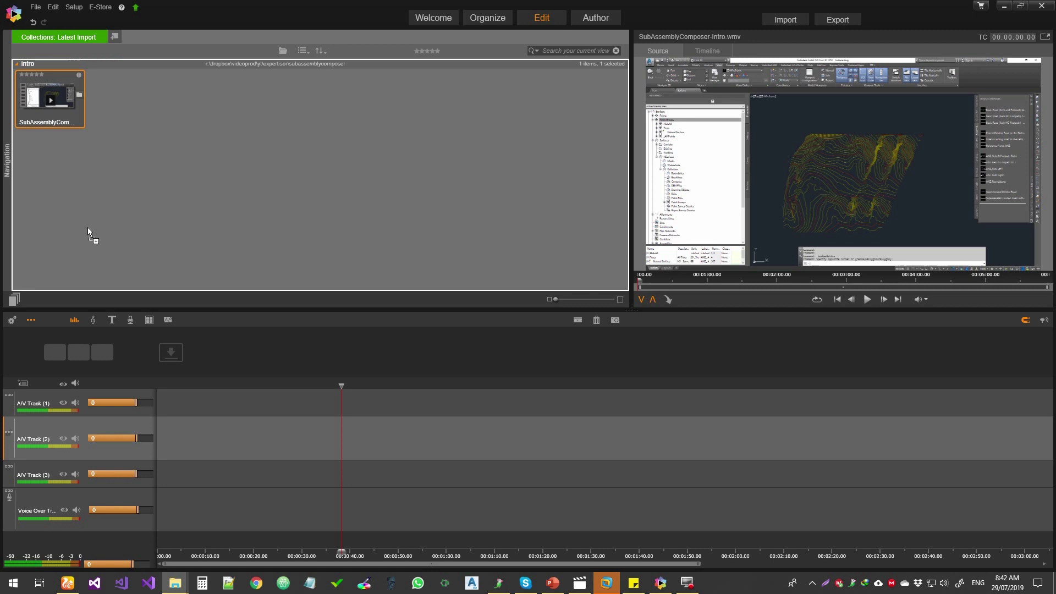
left_click_drag(161, 199, 163, 198)
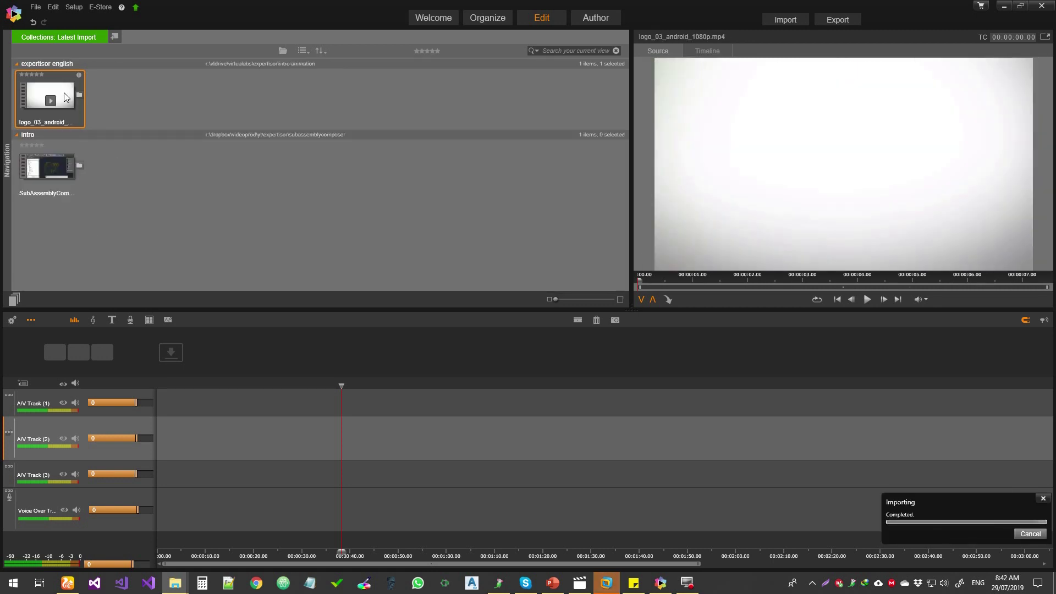
- Preview the logo_03_android_1080p.mp4 and SubAssemblyComposer-Intro.wmv clips from the collection
left_click(52, 104)
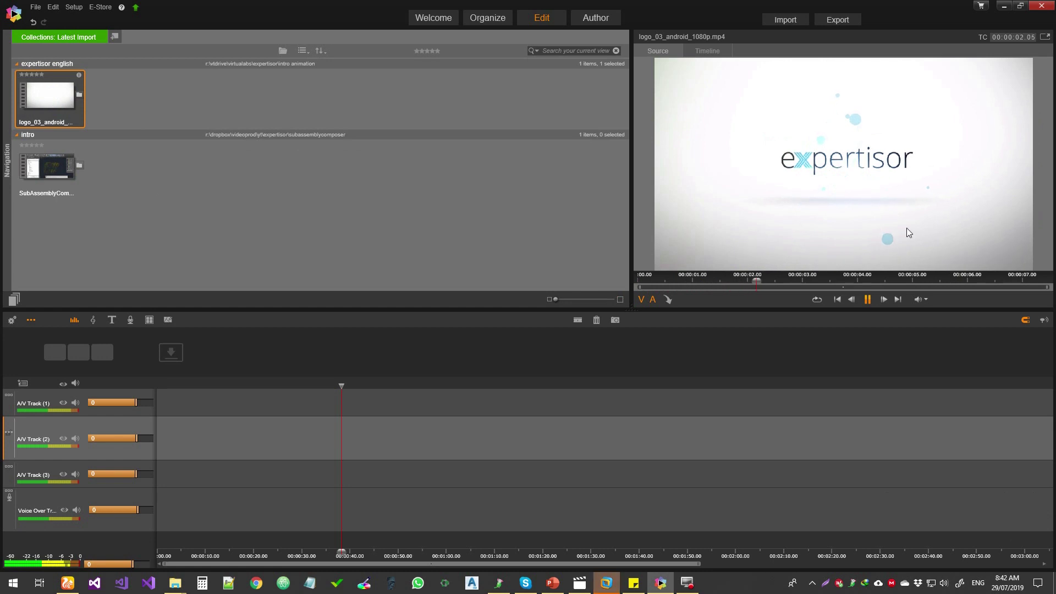
left_click(867, 299)
left_click(49, 165)
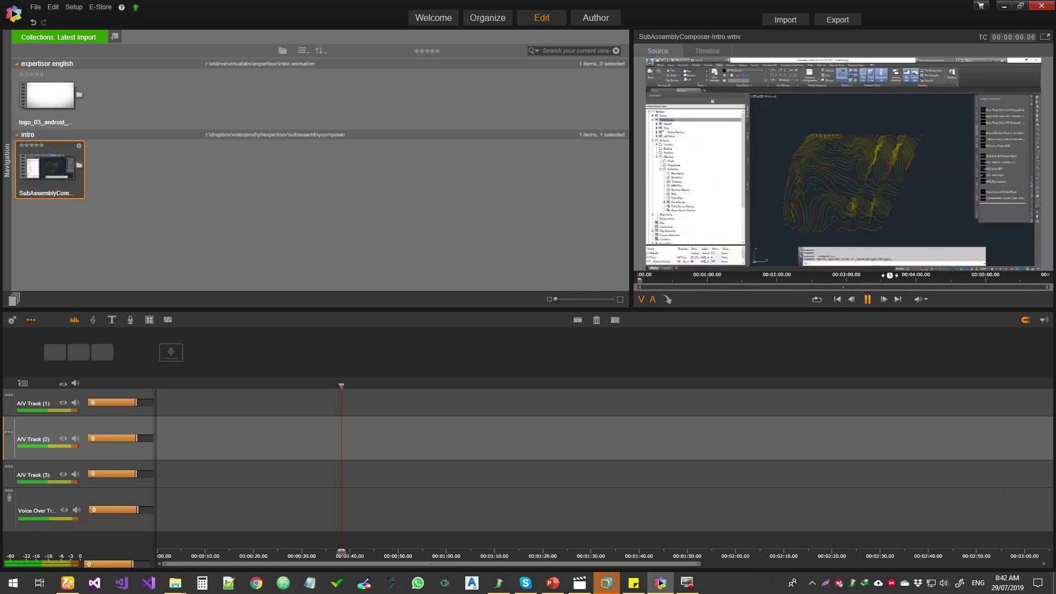
left_click(49, 165)
- Place the logo clip at the start of A/V Track (1) and SubAssemblyComposer-Intro.wmv on A/V Track (2), starting where the logo ends
left_click_drag(57, 99, 160, 407)
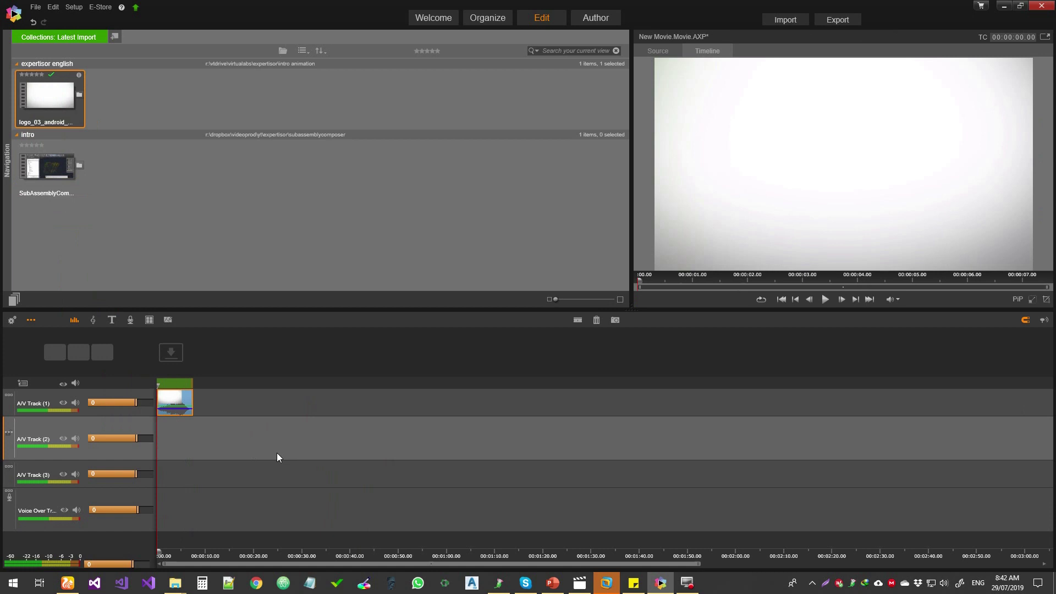
left_click_drag(288, 552, 630, 564)
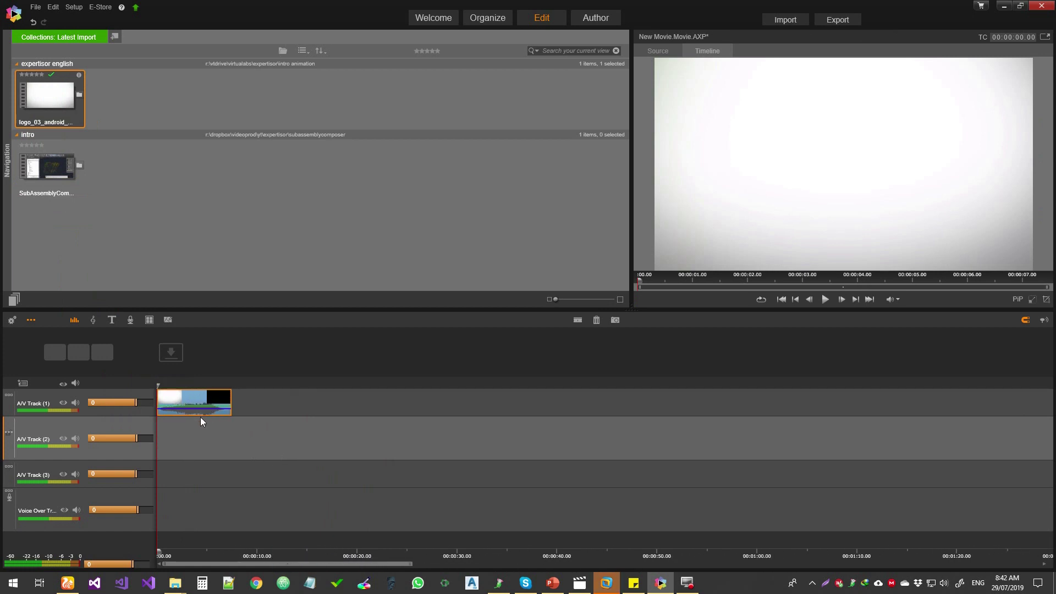
mouse_move(52, 155)
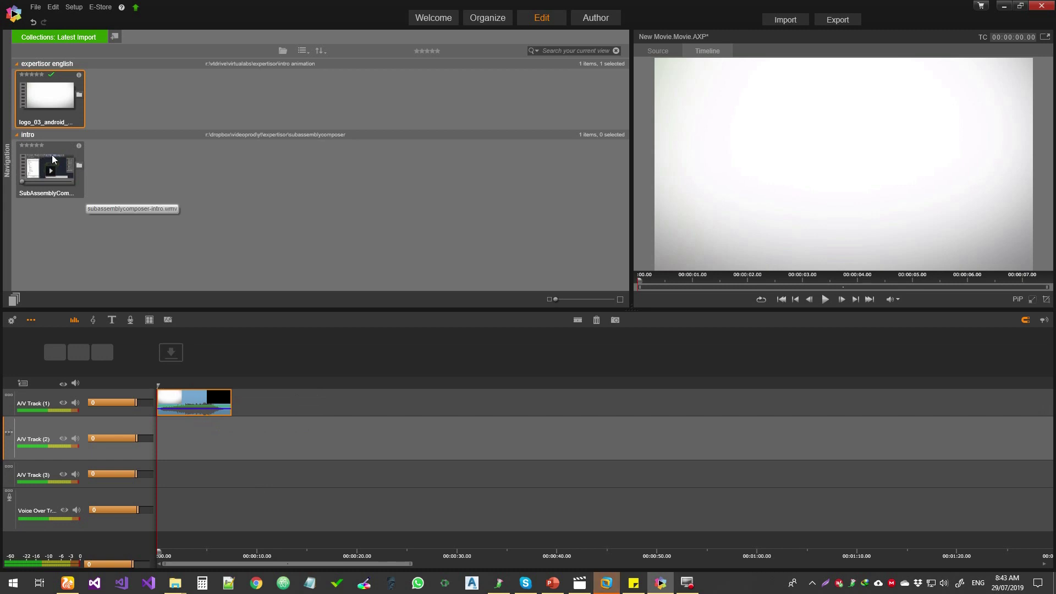
left_click_drag(52, 154, 295, 449)
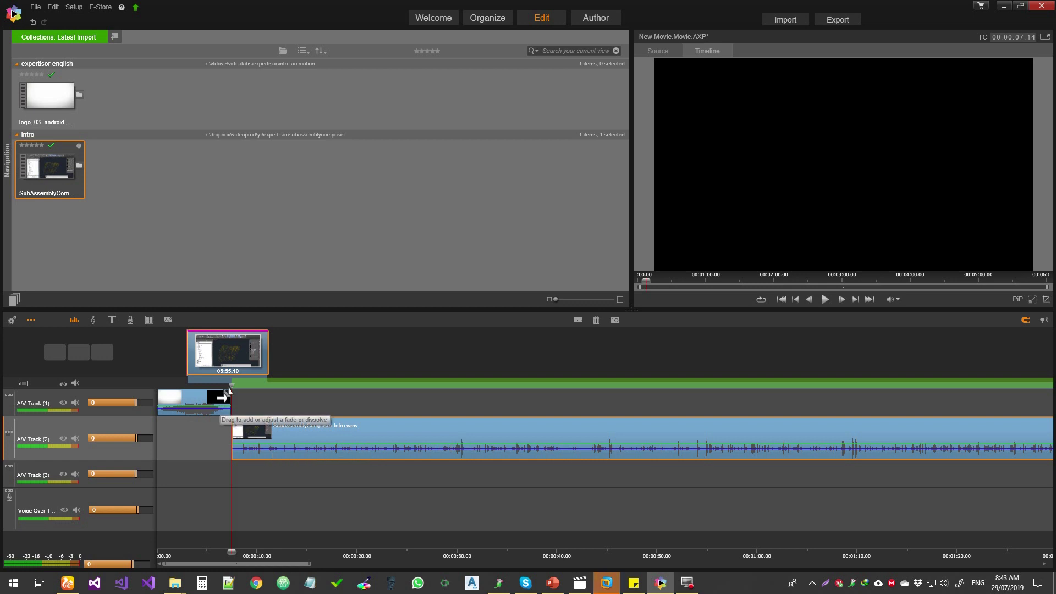
- Play the timeline across the cut from the logo clip to SubAssemblyComposer-Intro.wmv
left_click_drag(230, 387, 222, 387)
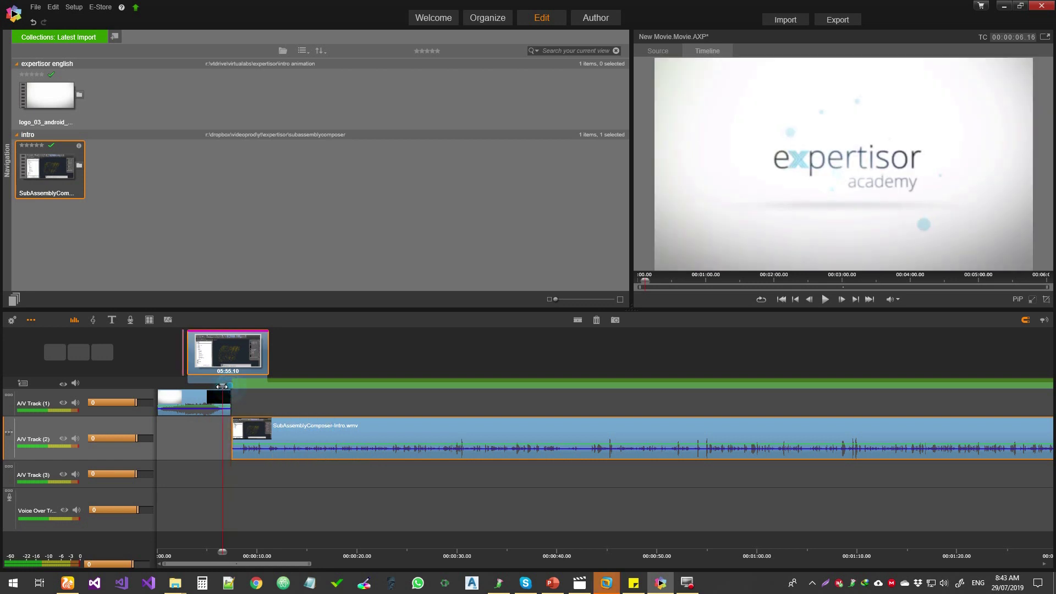
left_click(825, 300)
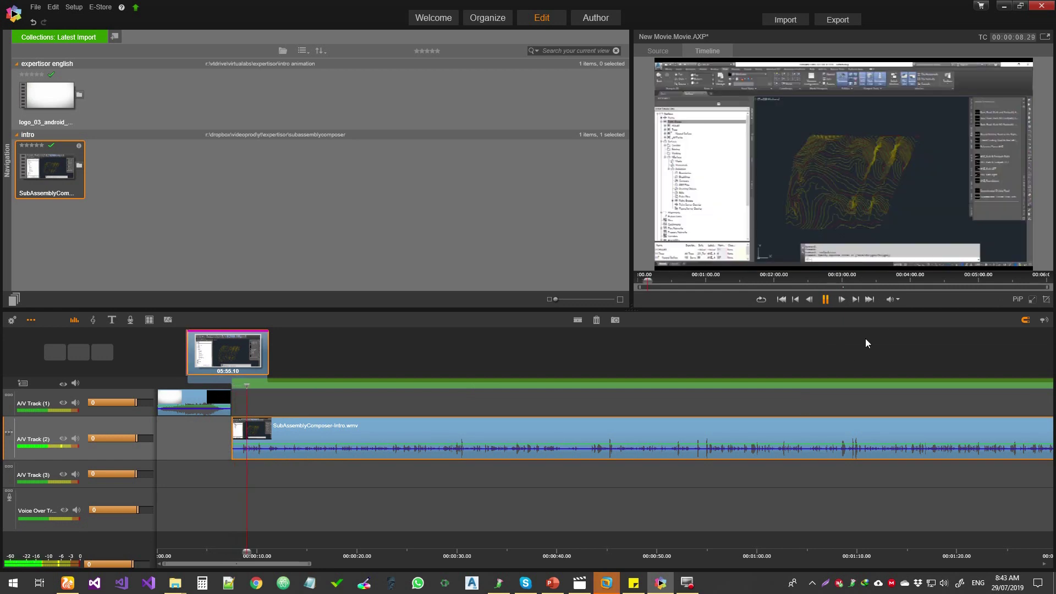
left_click(825, 299)
- Add a fade-out to the opening logo and a fade-in to SubAssemblyComposer-Intro.wmv, and replace the logo's transition with Dissolve CPU
left_click_drag(232, 390, 223, 391)
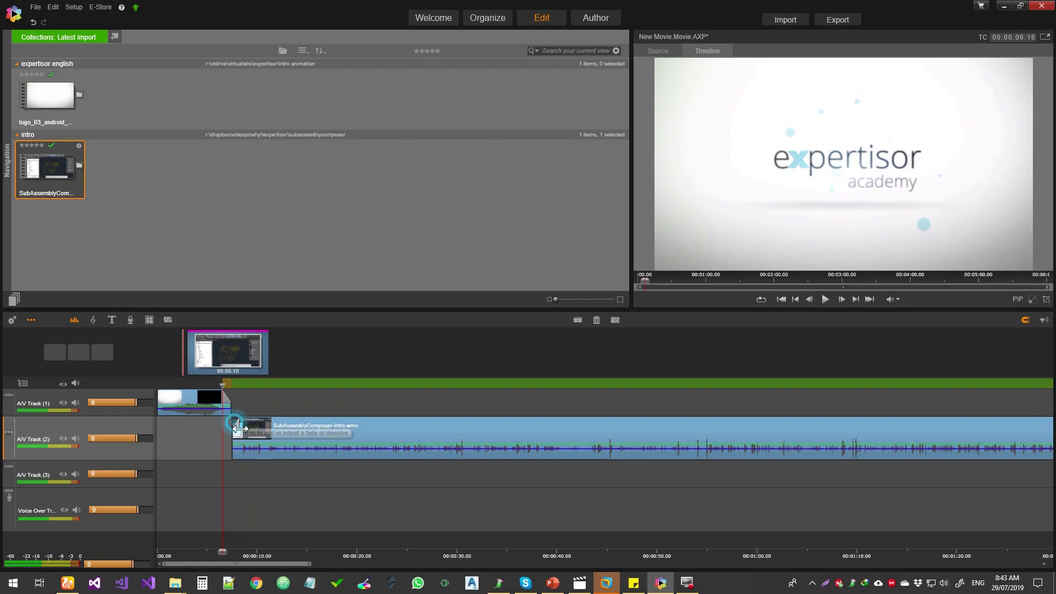
left_click_drag(235, 427, 240, 427)
right_click(224, 398)
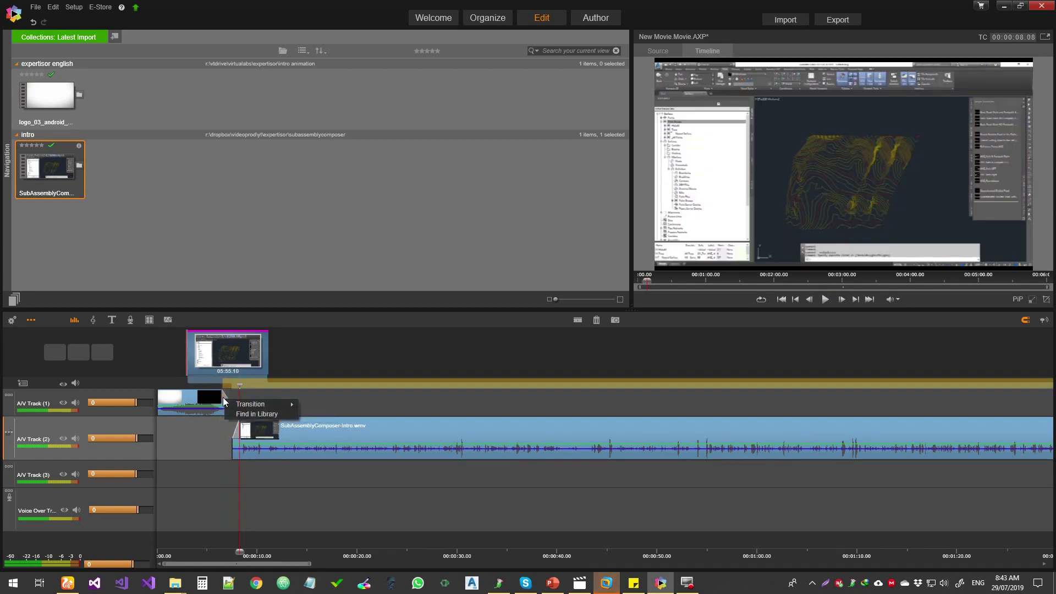
mouse_move(263, 406)
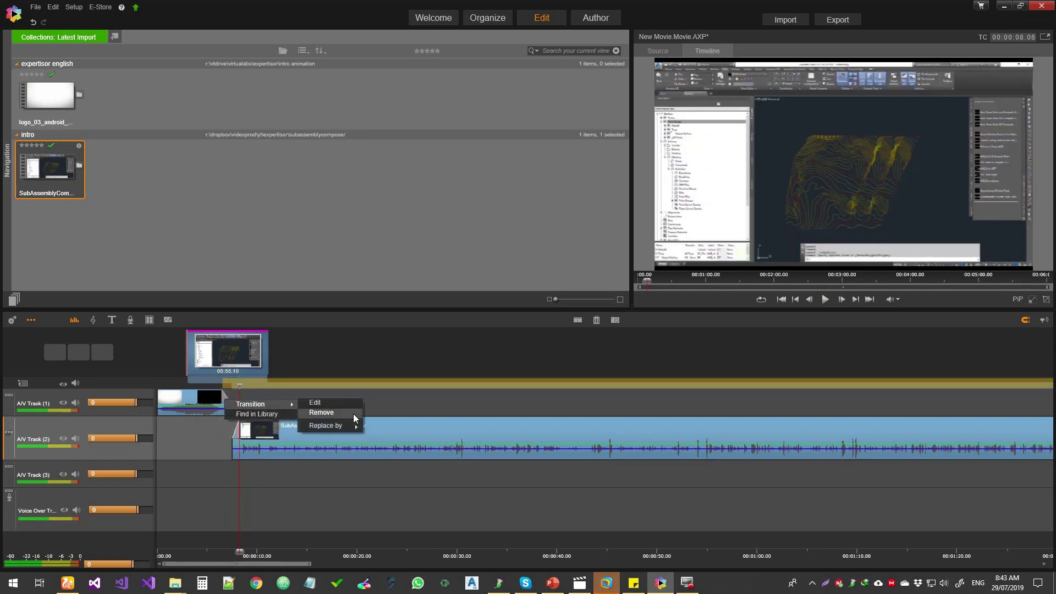
mouse_move(349, 426)
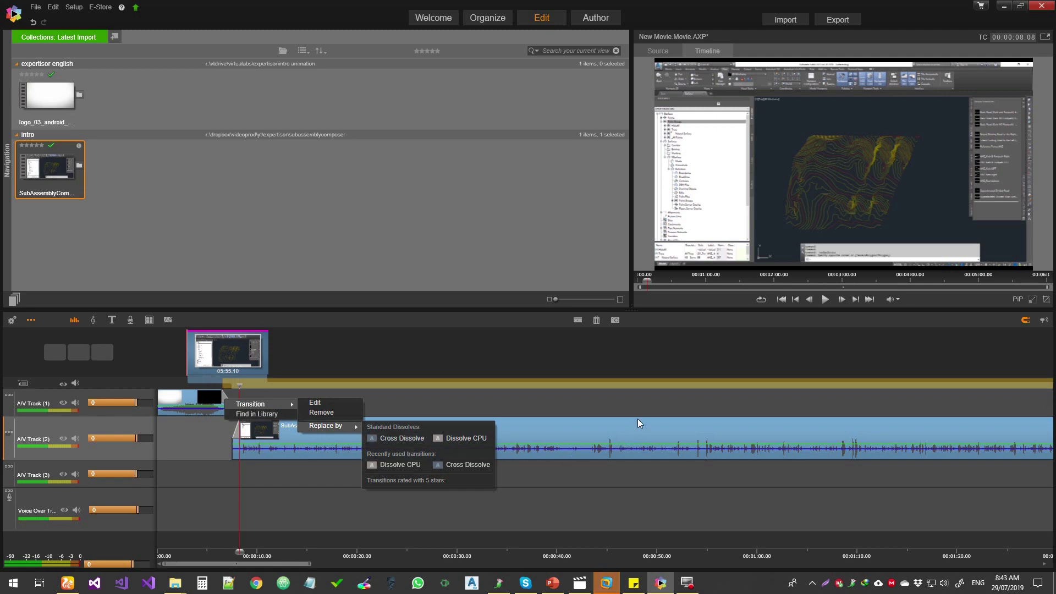
left_click(466, 437)
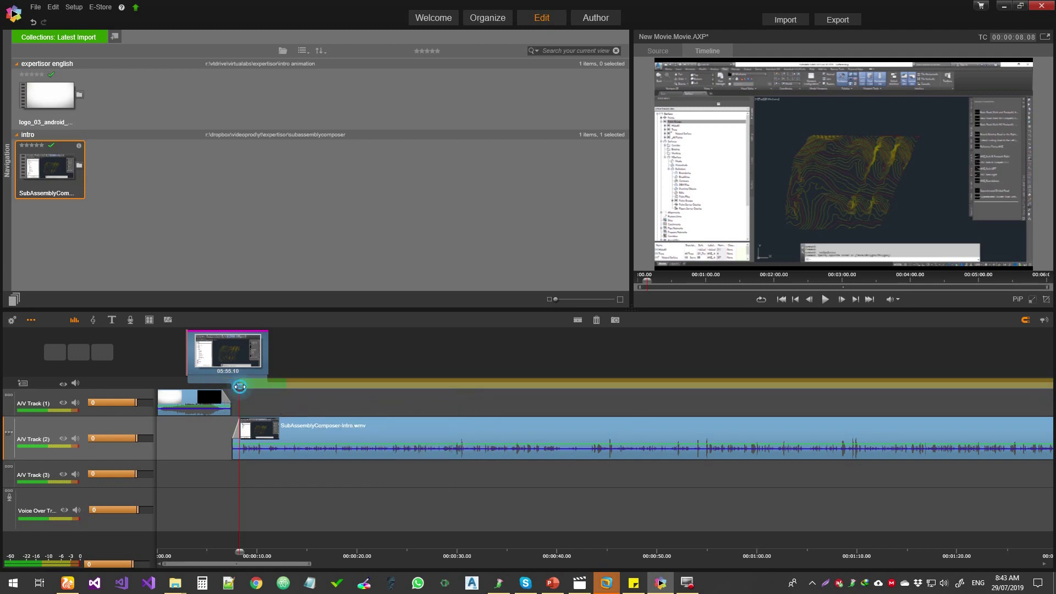
- Play the faded transition between the opening logo and SubAssemblyComposer-Intro.wmv
left_click_drag(240, 386, 214, 389)
left_click(824, 299)
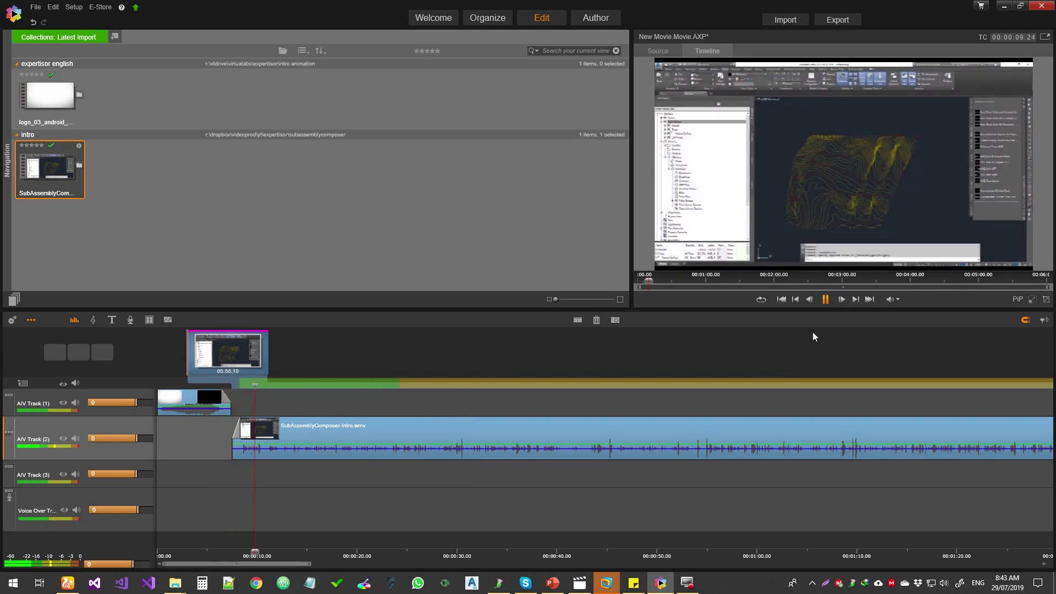
left_click(825, 300)
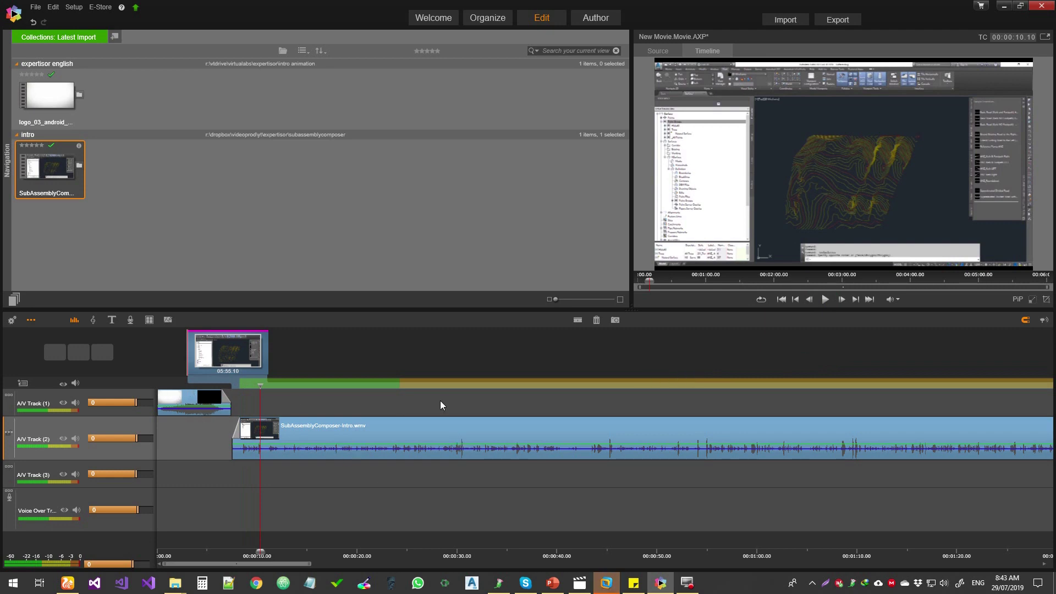
- Place a second copy of the logo clip on A/V Track (1), starting where SubAssemblyComposer-Intro.wmv ends
left_click(284, 568)
left_click_drag(284, 567, 891, 544)
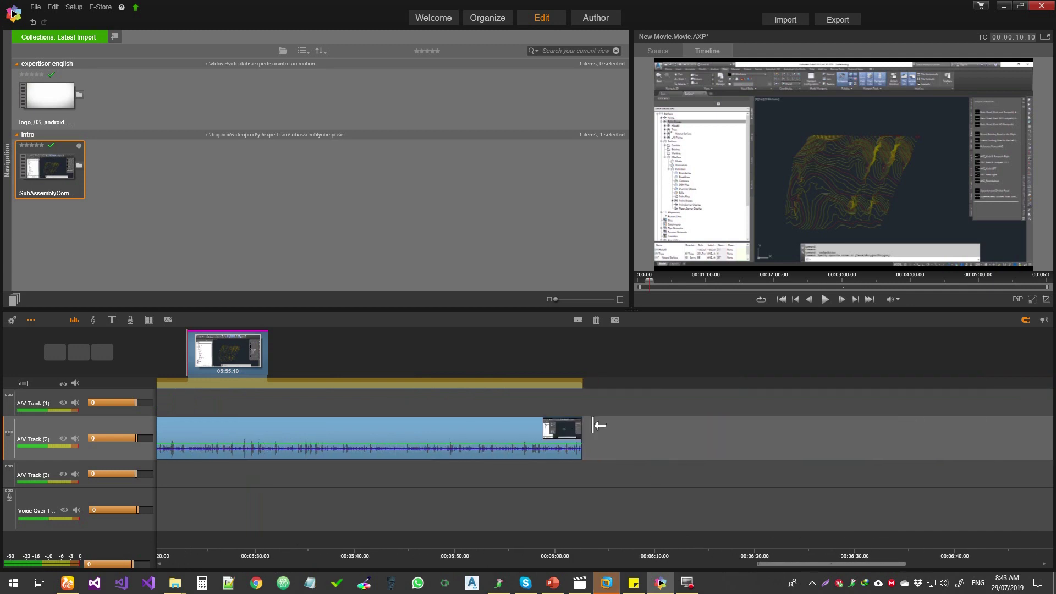
left_click(64, 93)
left_click_drag(329, 203, 586, 402)
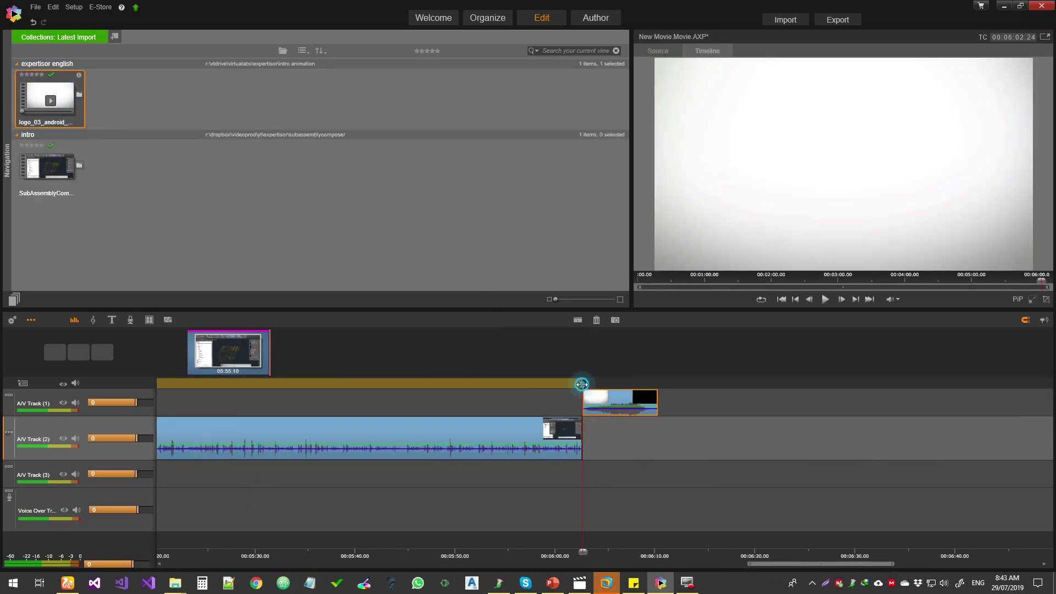
- Add a fade-out at the end of SubAssemblyComposer-Intro.wmv and a fade-in to the closing logo, and play that transition
left_click(571, 428)
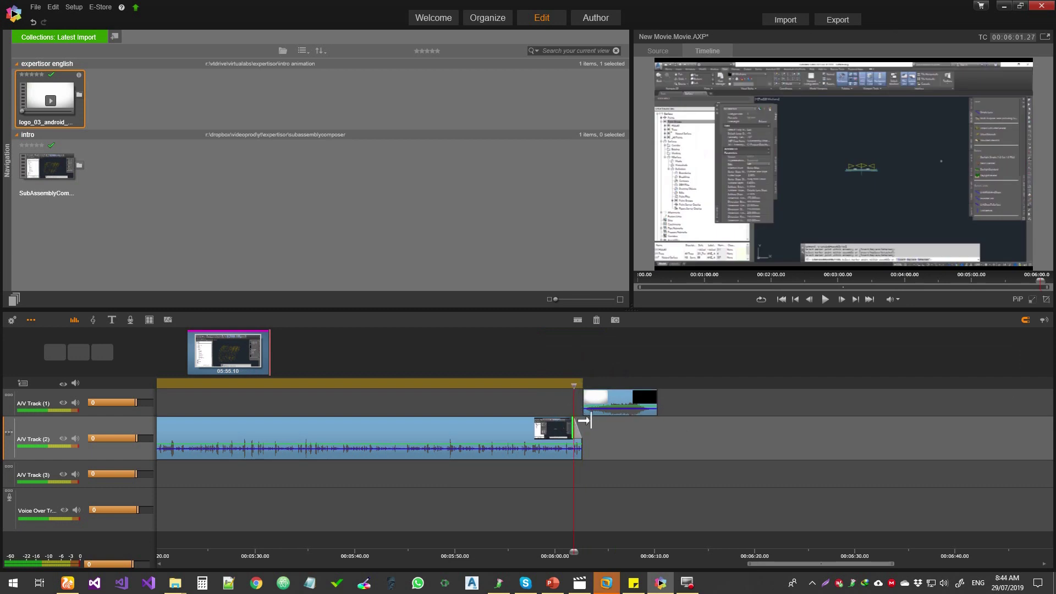
left_click(597, 392)
left_click_drag(599, 386, 560, 385)
left_click(822, 301)
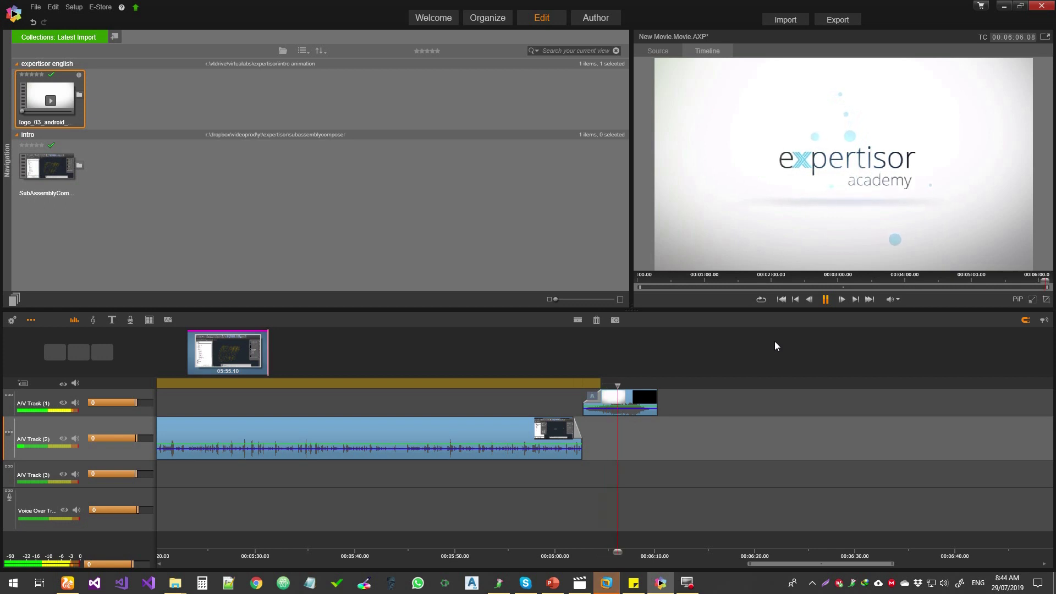
left_click(825, 299)
left_click_drag(812, 569, 215, 574)
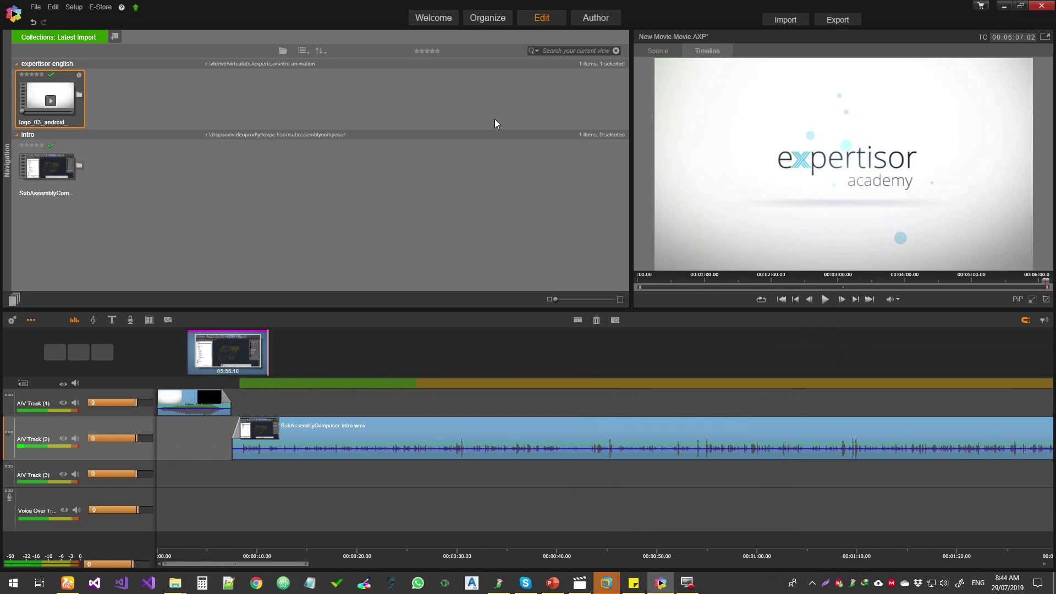
- Set up a file export of the movie as MPEG-4 with the HD 1080p preset, and check the advanced settings without changing them
left_click(36, 7)
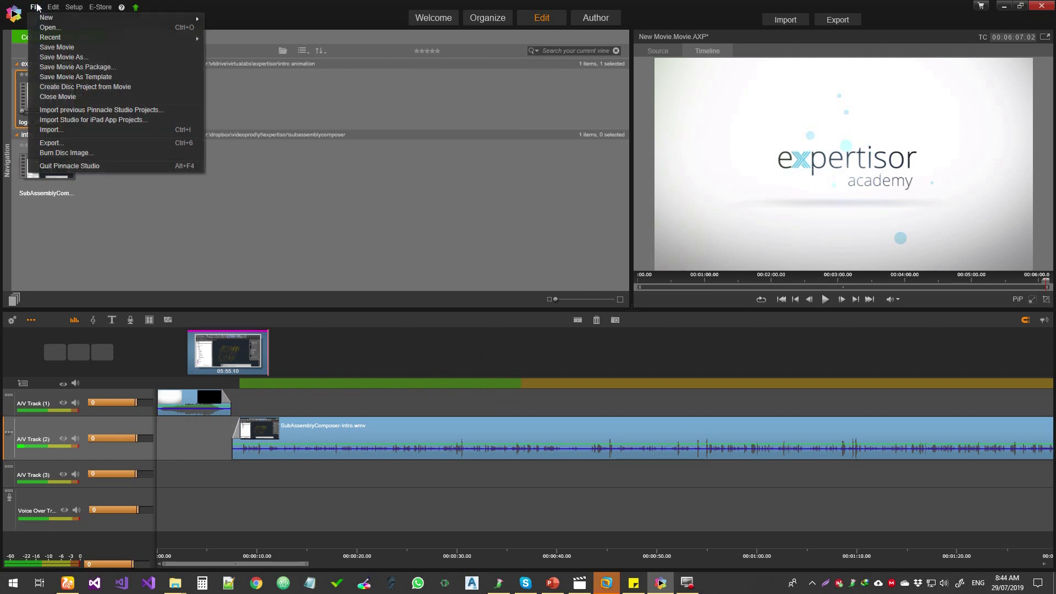
left_click(49, 144)
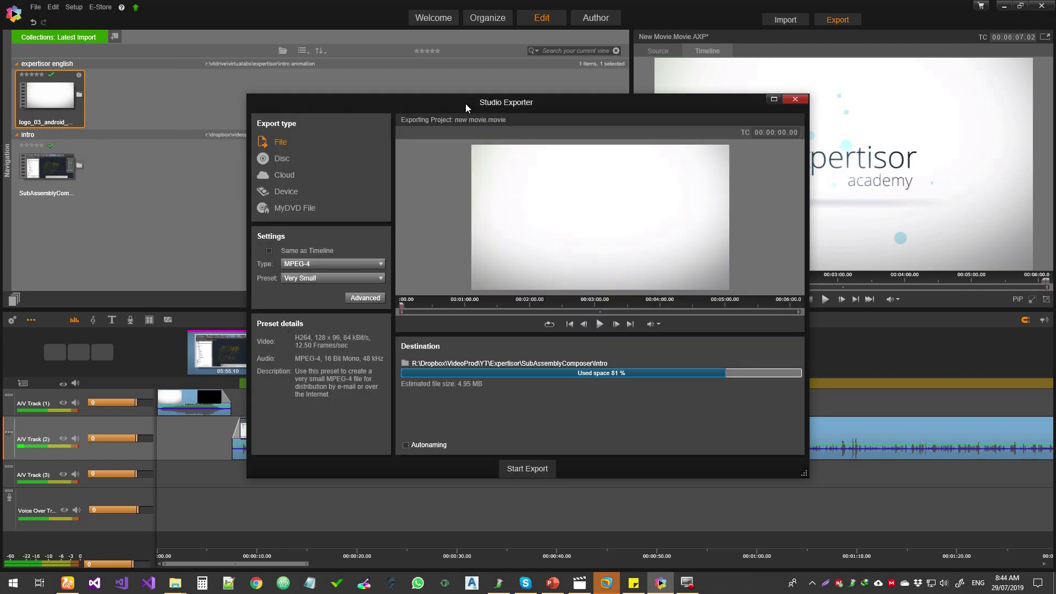
left_click_drag(465, 103, 506, 106)
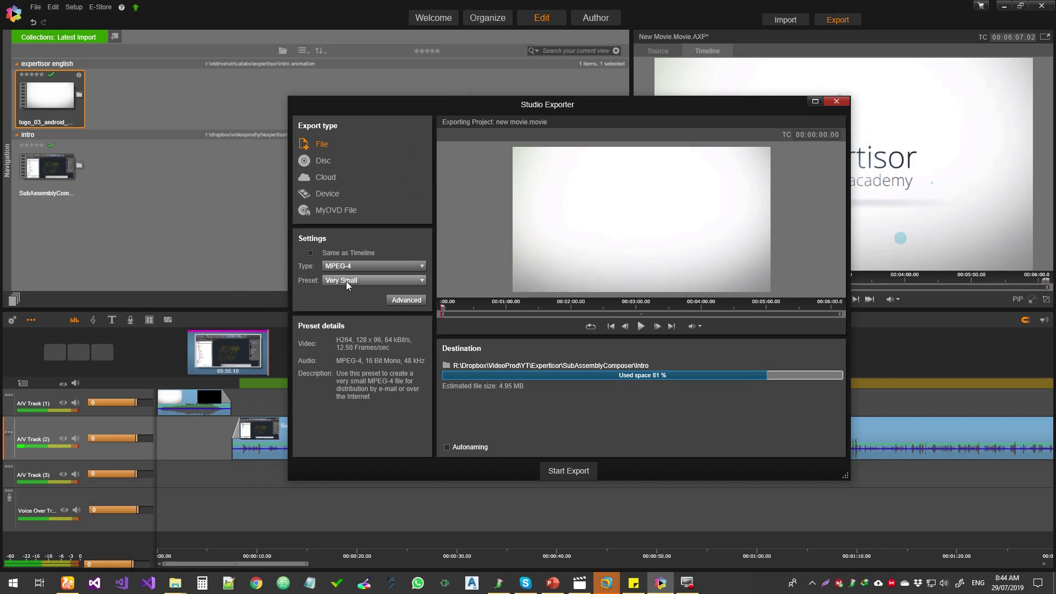
left_click(354, 266)
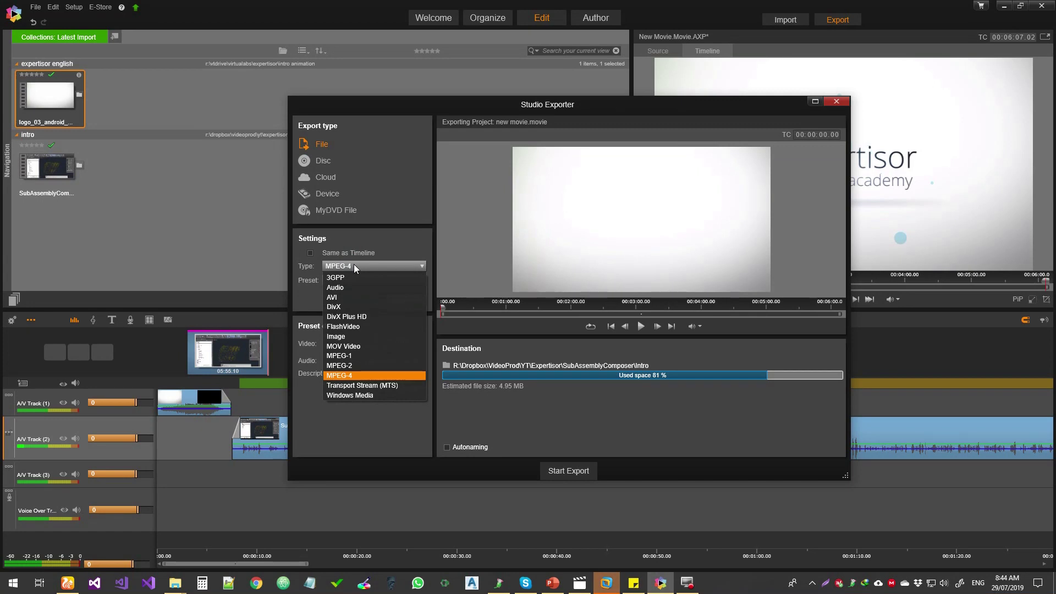
left_click(354, 264)
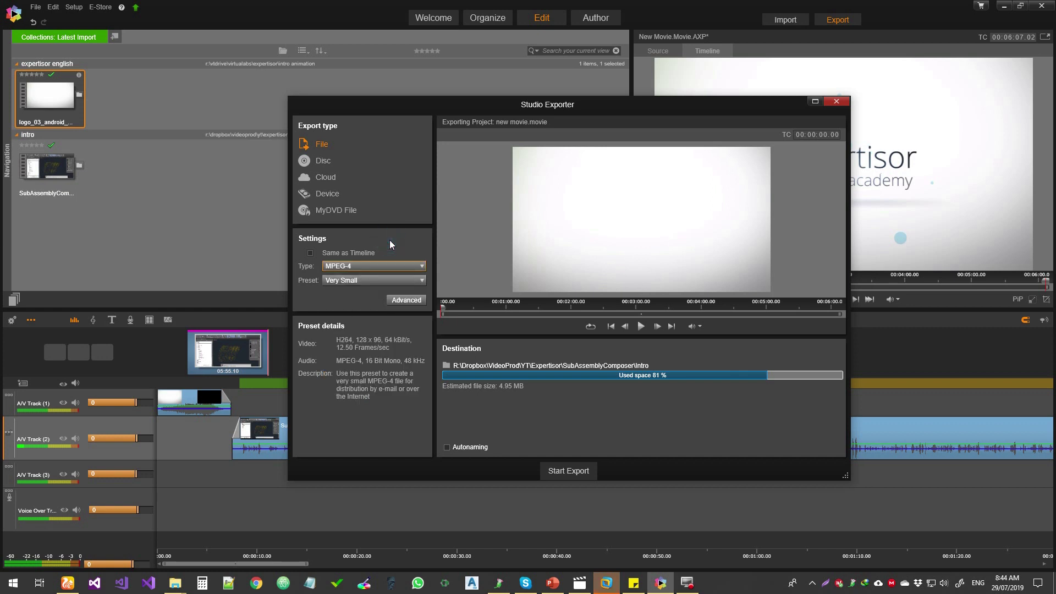
left_click(345, 281)
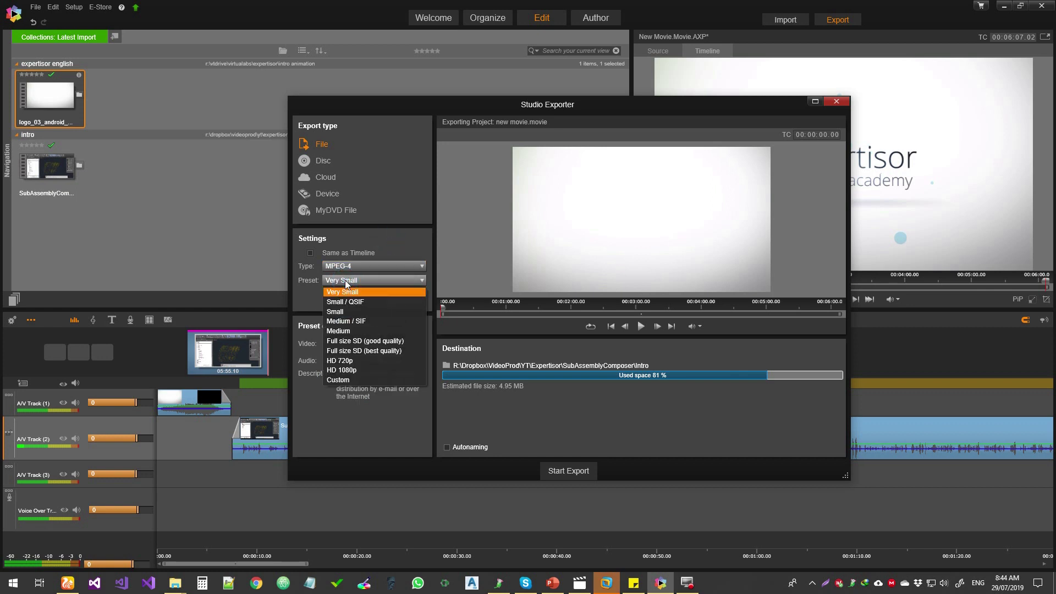
left_click(347, 370)
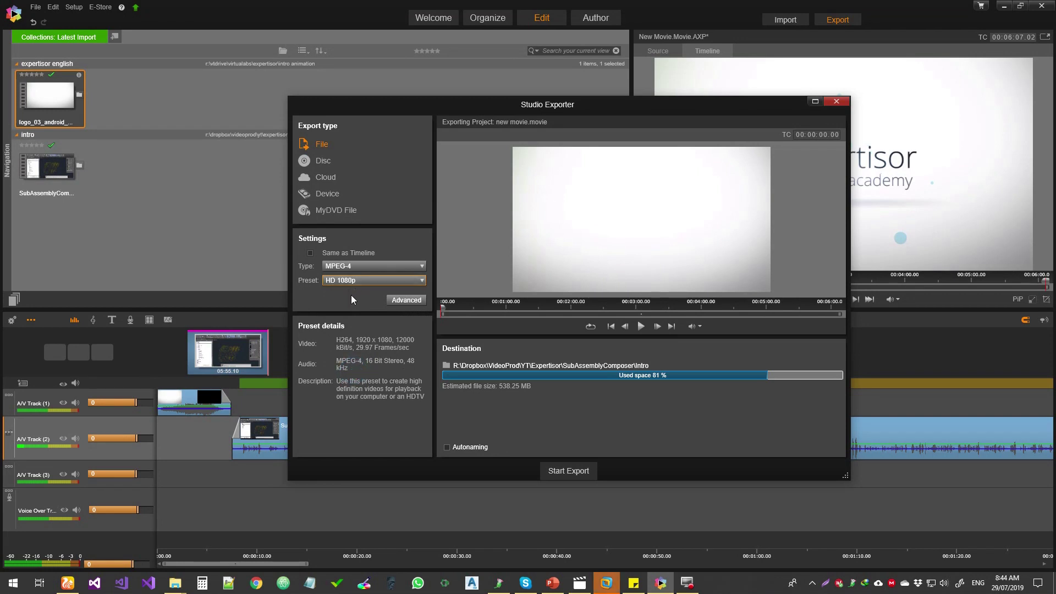
left_click(406, 299)
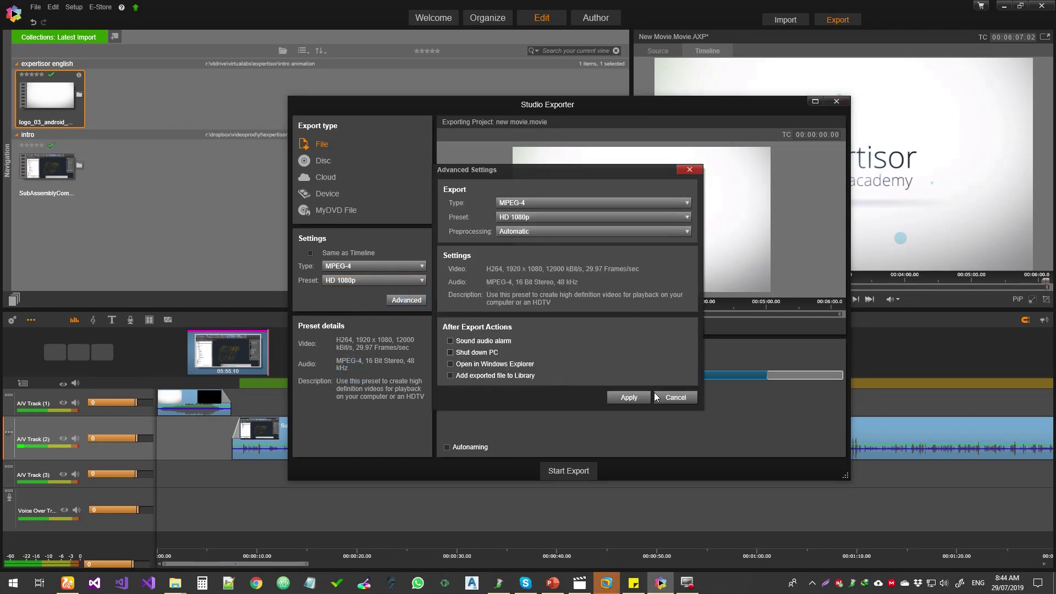
left_click(675, 398)
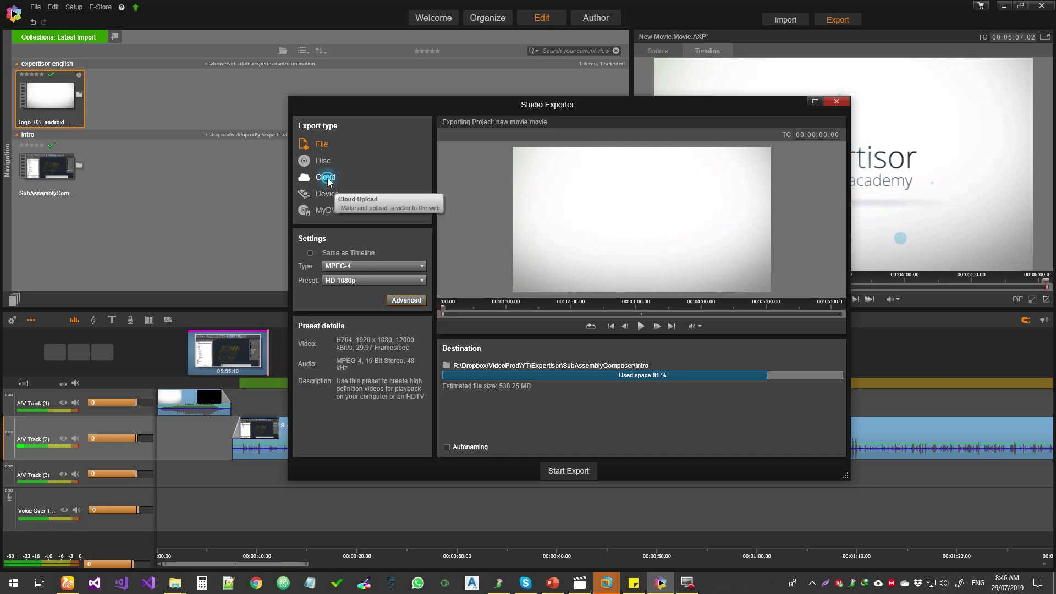
- Examine the destinations offered for cloud export and the device types offered for device export
left_click(328, 179)
left_click(385, 256)
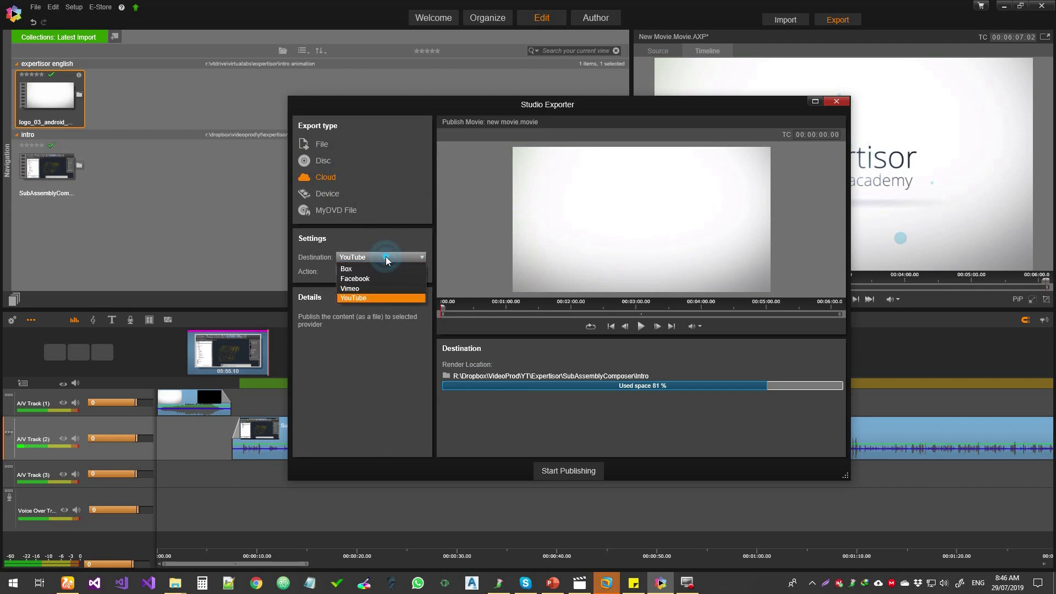
left_click(386, 228)
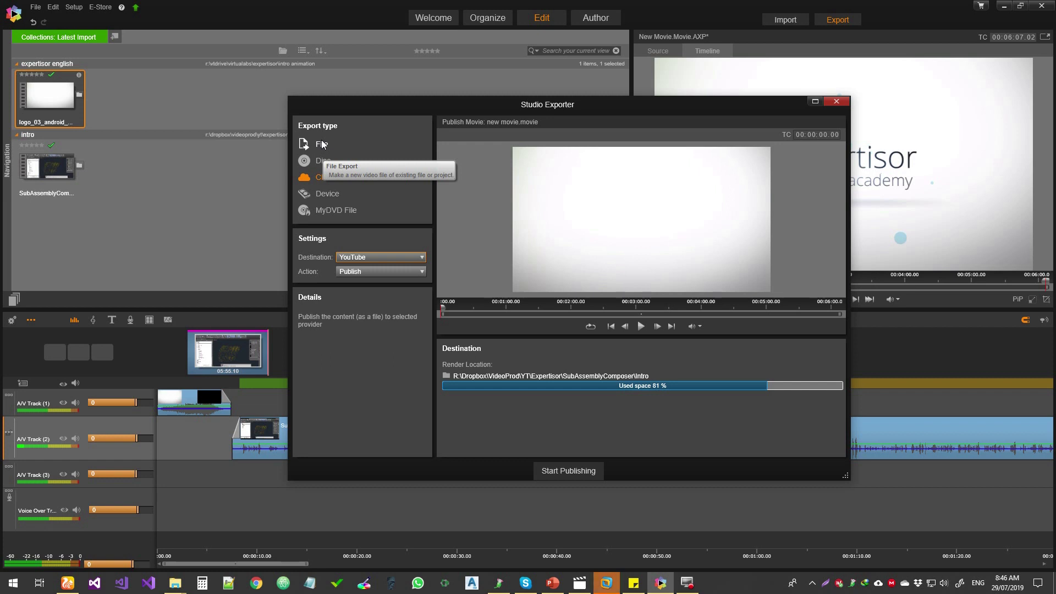
left_click(329, 195)
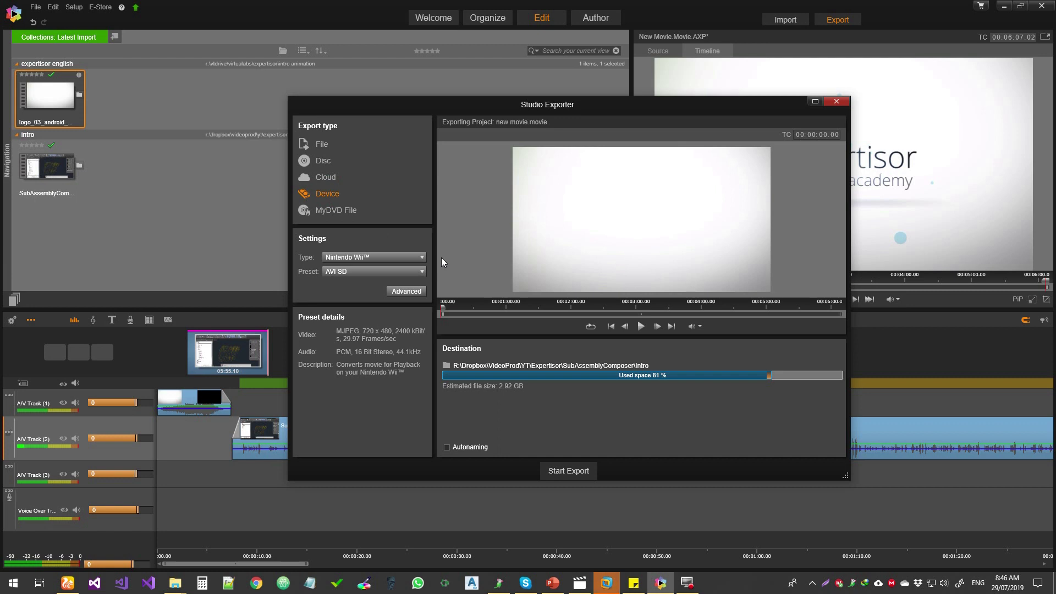
left_click(405, 258)
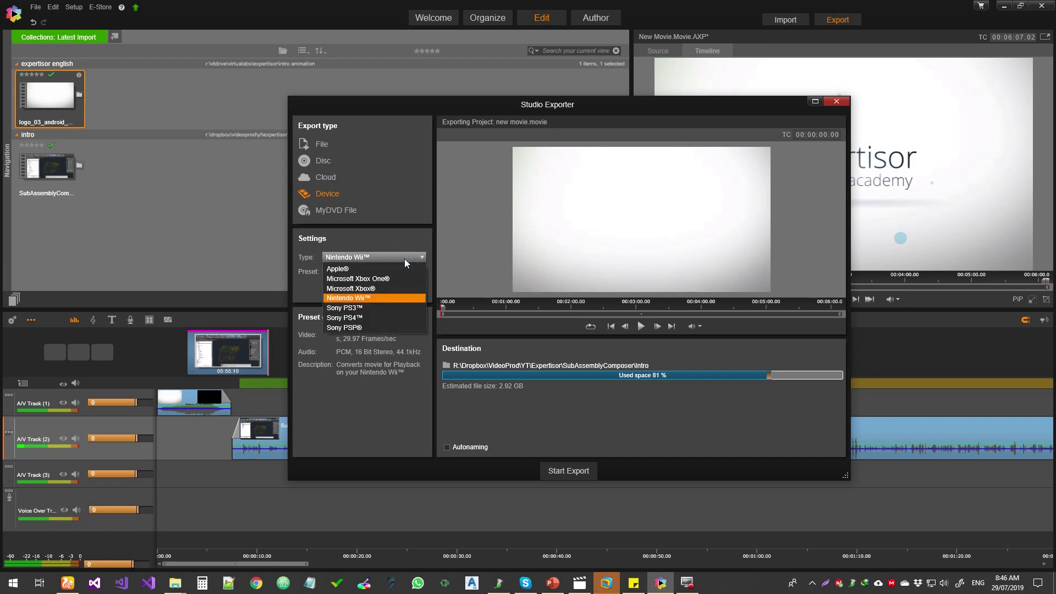
left_click(404, 258)
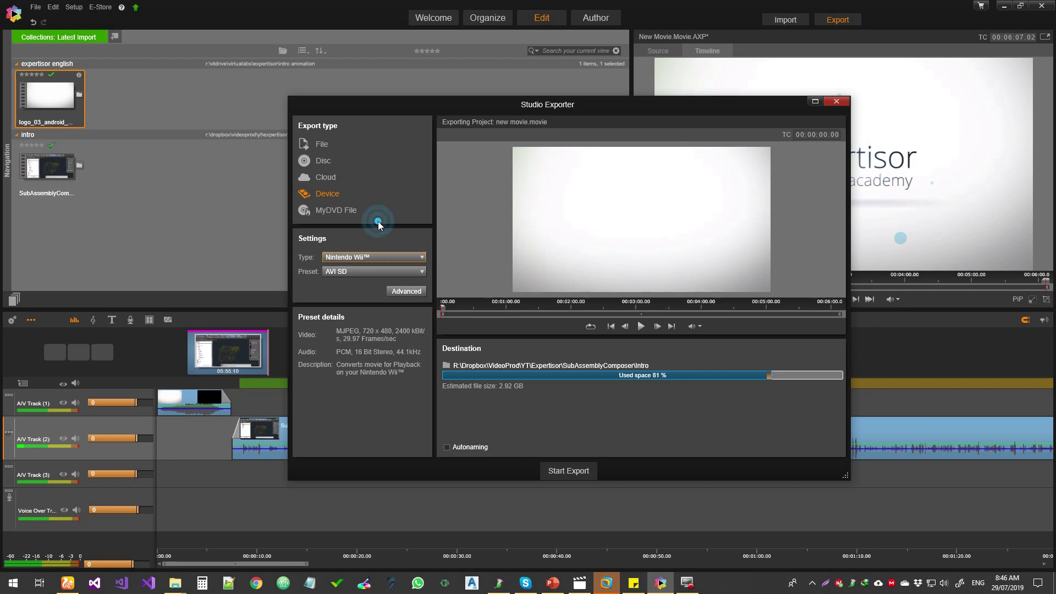